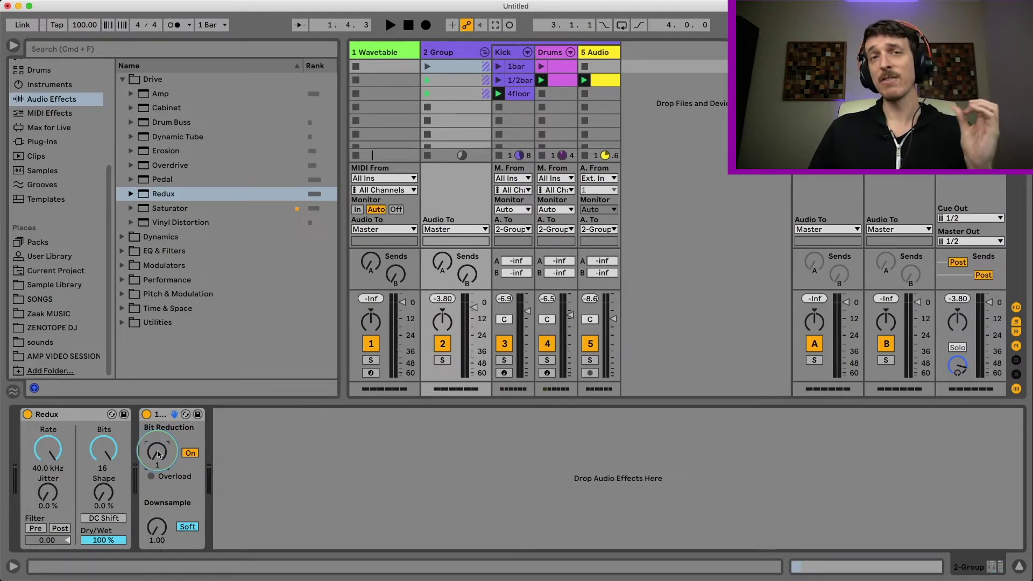
- Raise the second device's Bit Reduction to 16 and switch bit reduction off
left_click_drag(160, 455, 159, 436)
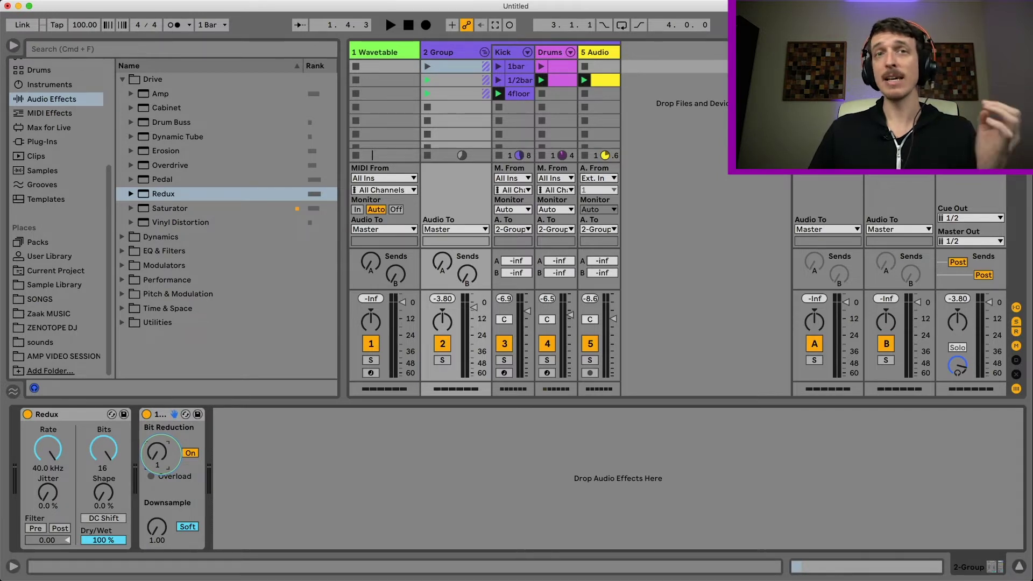
left_click_drag(161, 454, 161, 430)
left_click(192, 453)
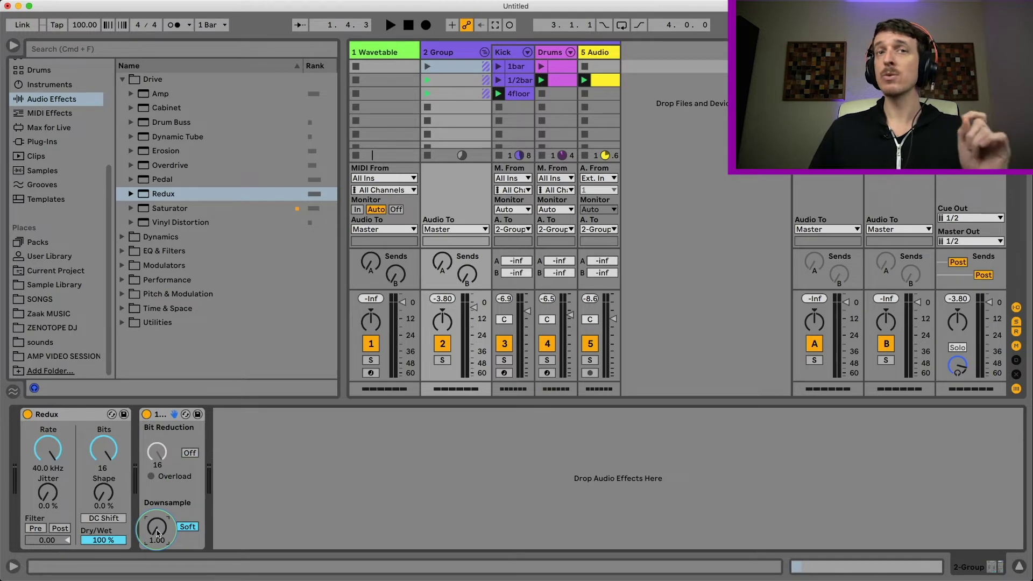
- Sweep the second device's Downsample up to 20 in Soft mode, and up to 197 in Hard mode
mouse_move(158, 532)
left_mouse_down()
mouse_move(159, 522)
mouse_move(160, 533)
left_mouse_up()
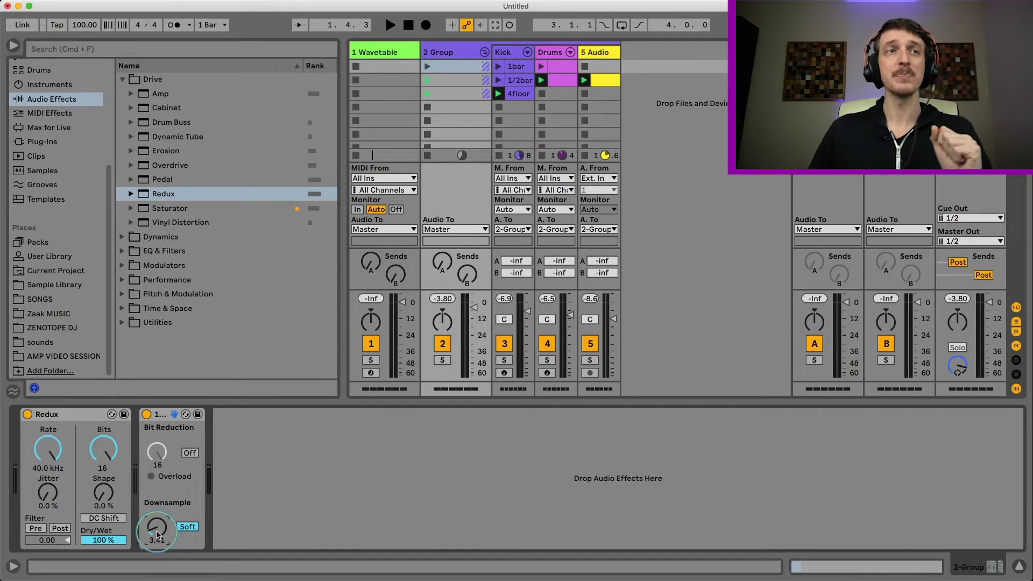
left_click_drag(158, 535, 161, 537)
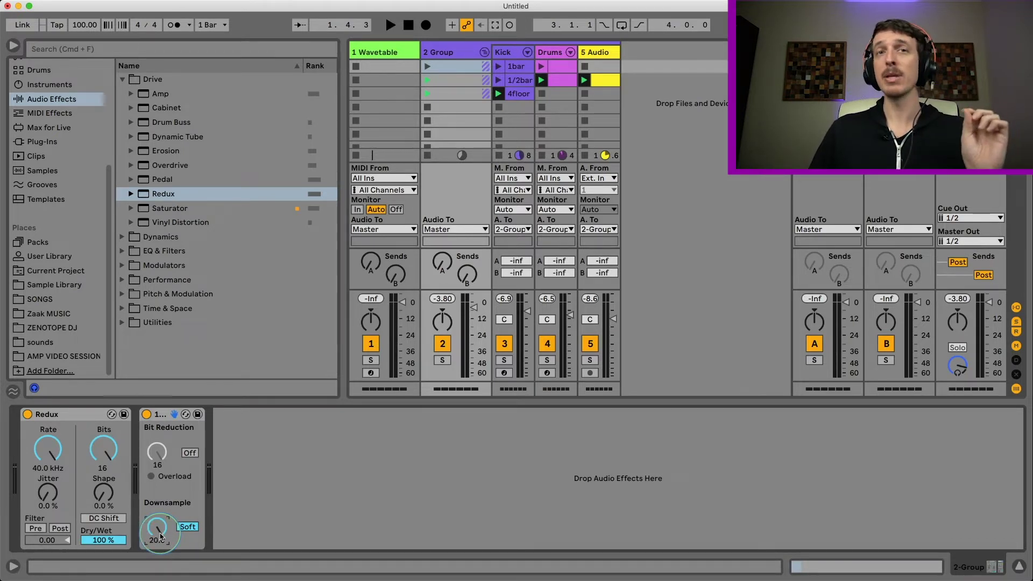
left_click(186, 528)
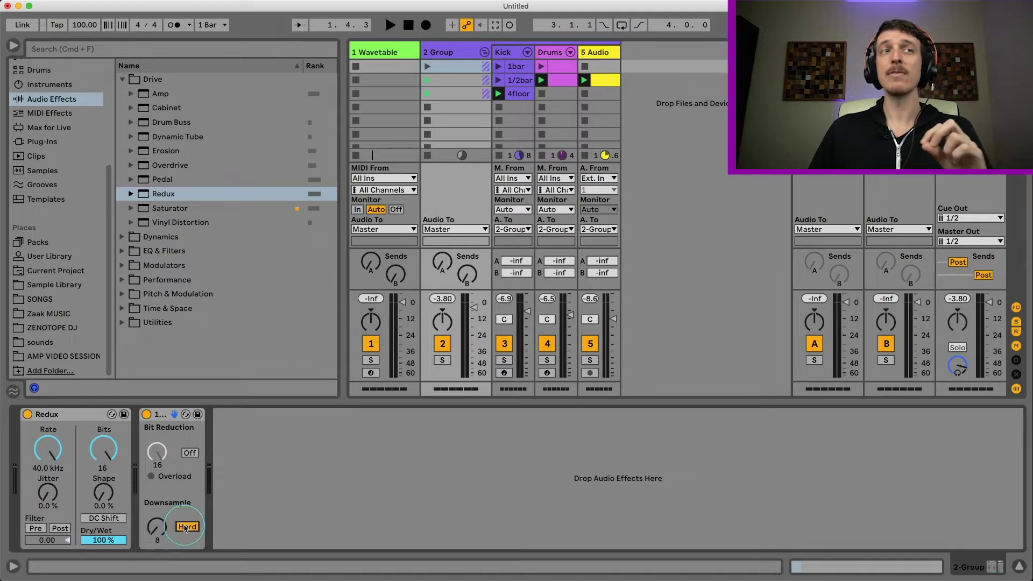
left_click(158, 534)
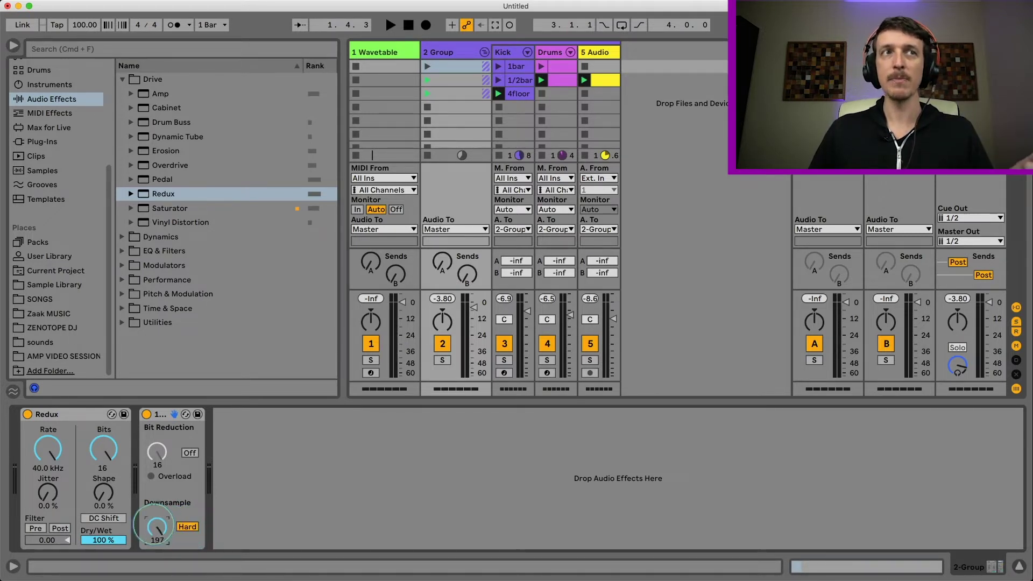
- Play the loop while sweeping the second device's Hard Downsample amount from 1 up to 200, and stop playback
key("space")
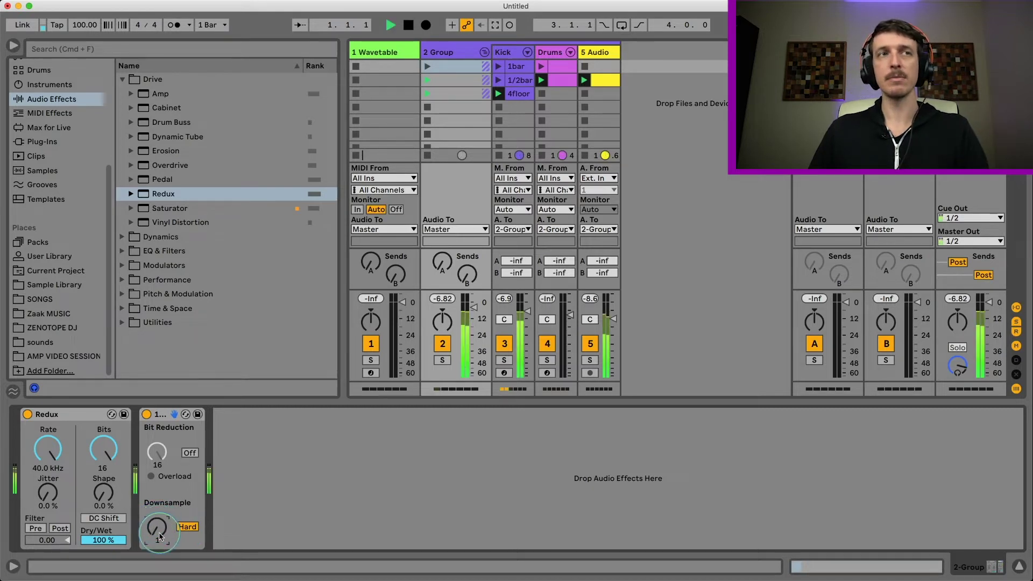
left_click_drag(158, 535, 158, 461)
key("space")
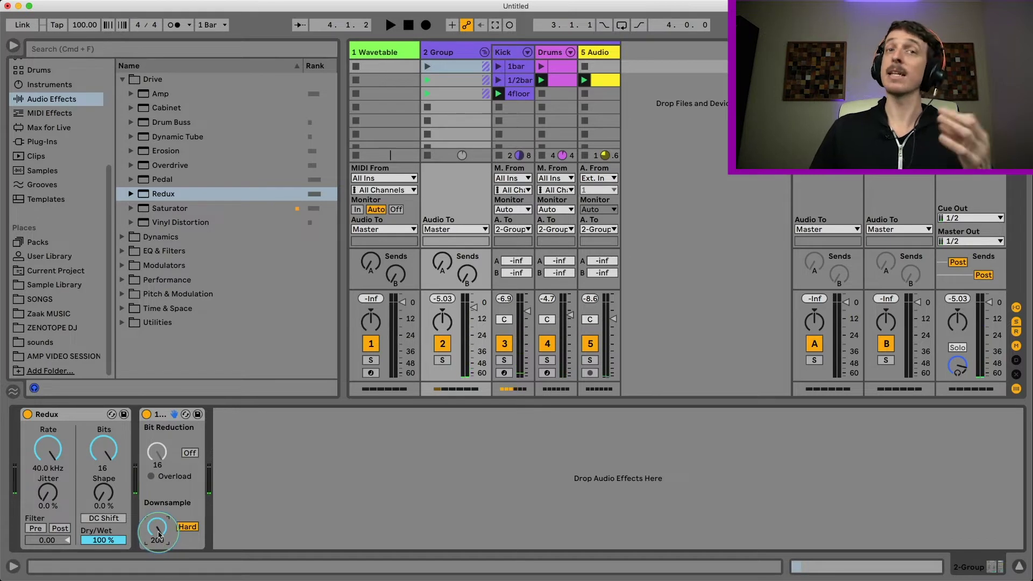
- Return the second device's Downsample to 1 in Soft mode and switch bit reduction on
left_click_drag(159, 530, 160, 573)
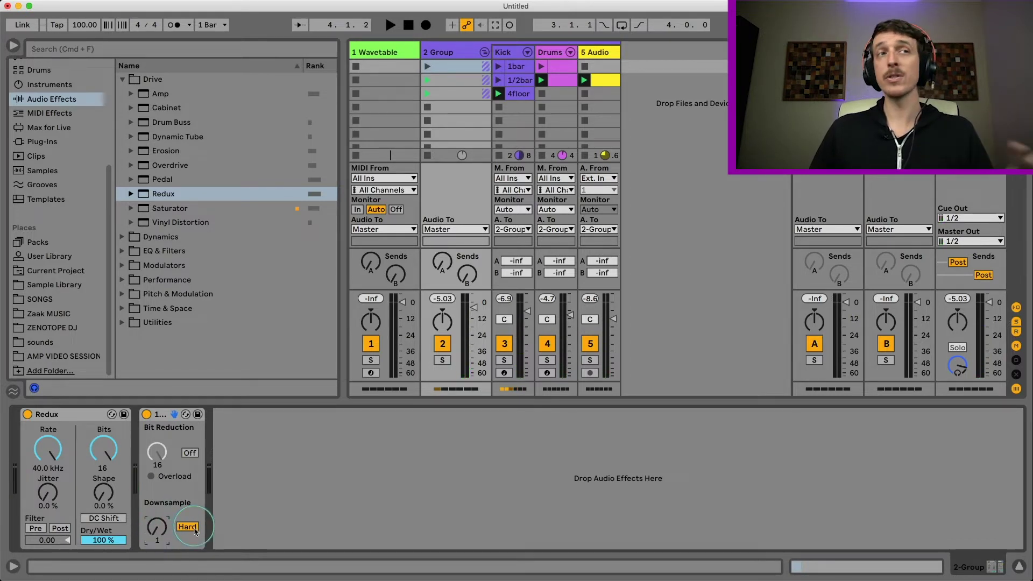
left_click(187, 527)
left_click(189, 453)
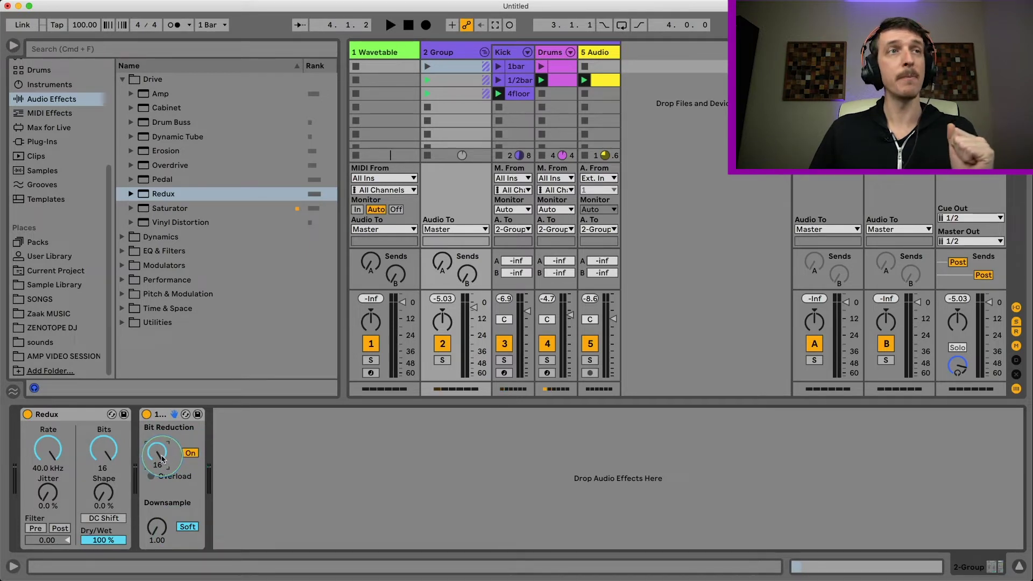
- Try a soft Downsample amount of about 3.87 on the second device, and reset it to 1.00
left_click(54, 416)
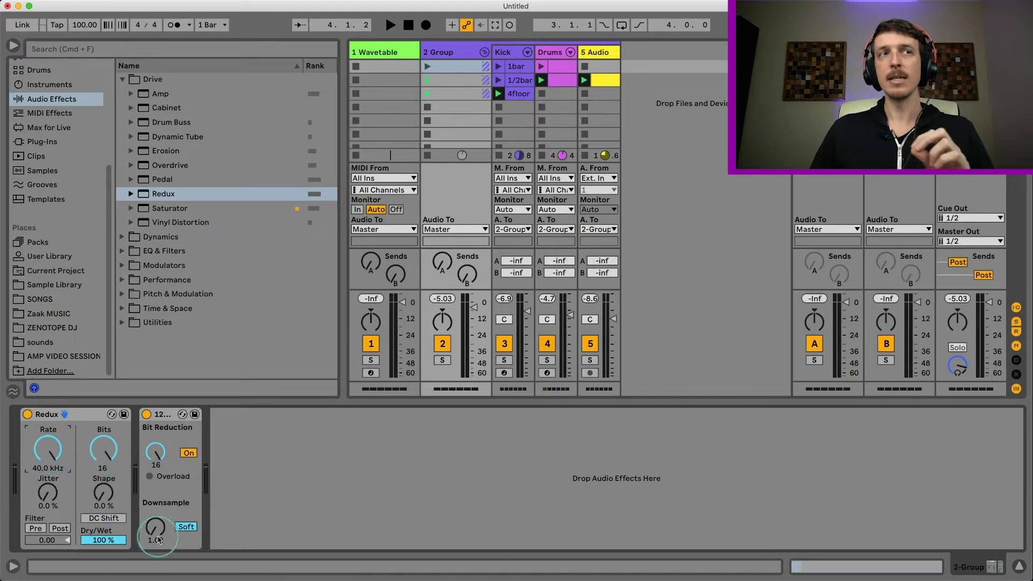
left_click_drag(155, 528, 155, 516)
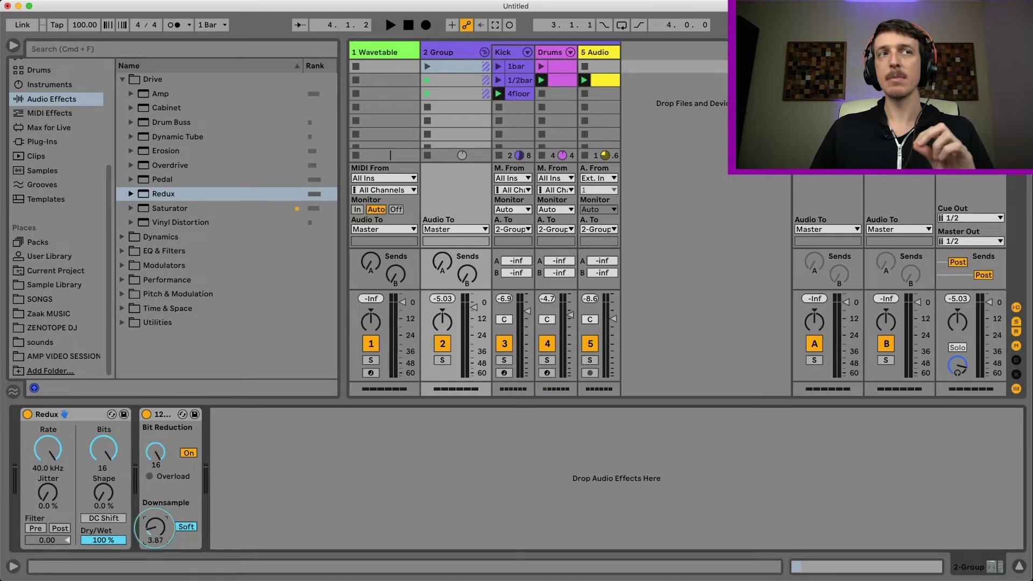
double_click(154, 527)
left_click(57, 451)
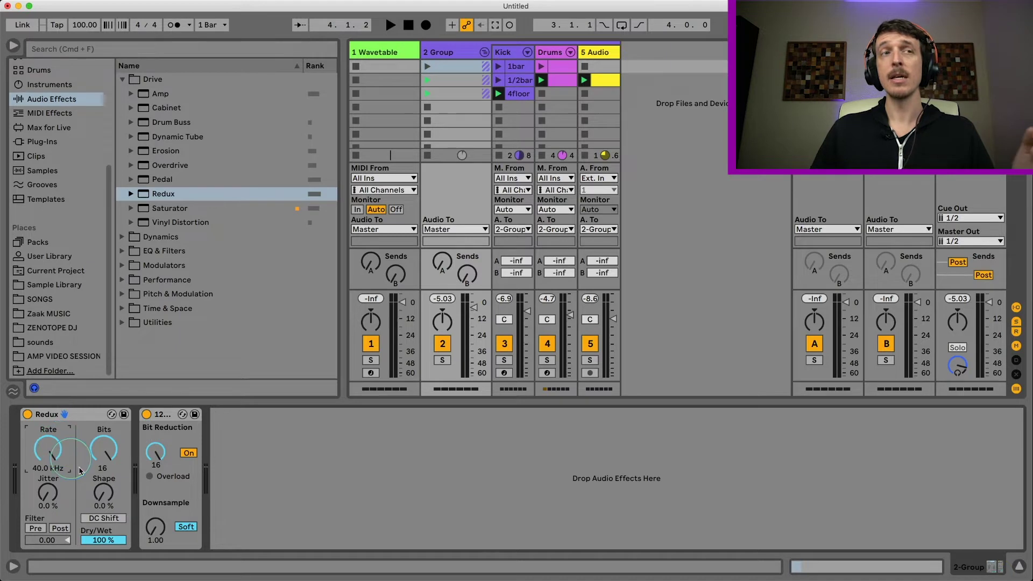
- Sweep the second device's soft Downsample to 14.0 and 20.0, returning it to 1.00 for comparison with the Redux Rate
left_click_drag(154, 536, 154, 532)
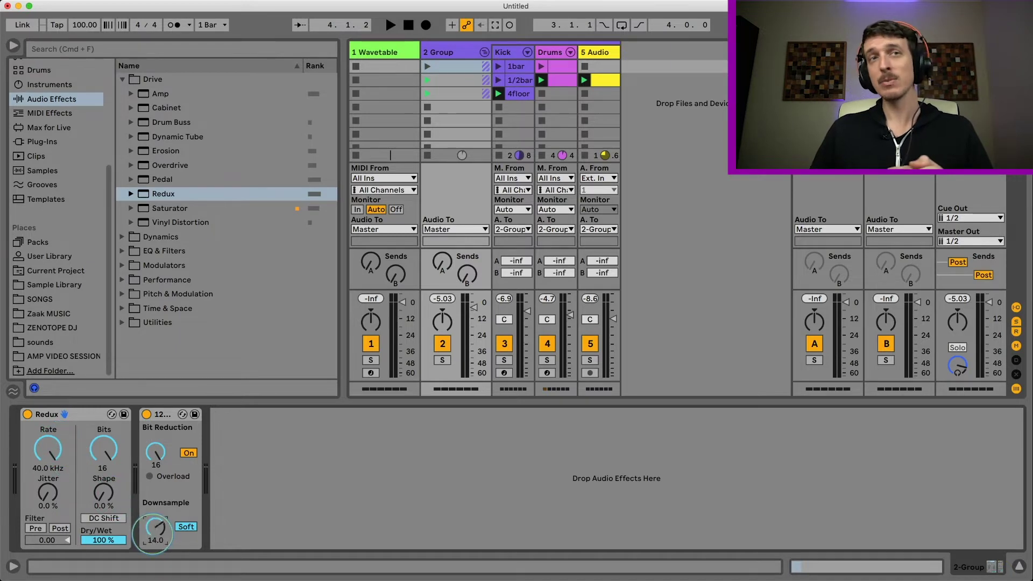
left_click(49, 449)
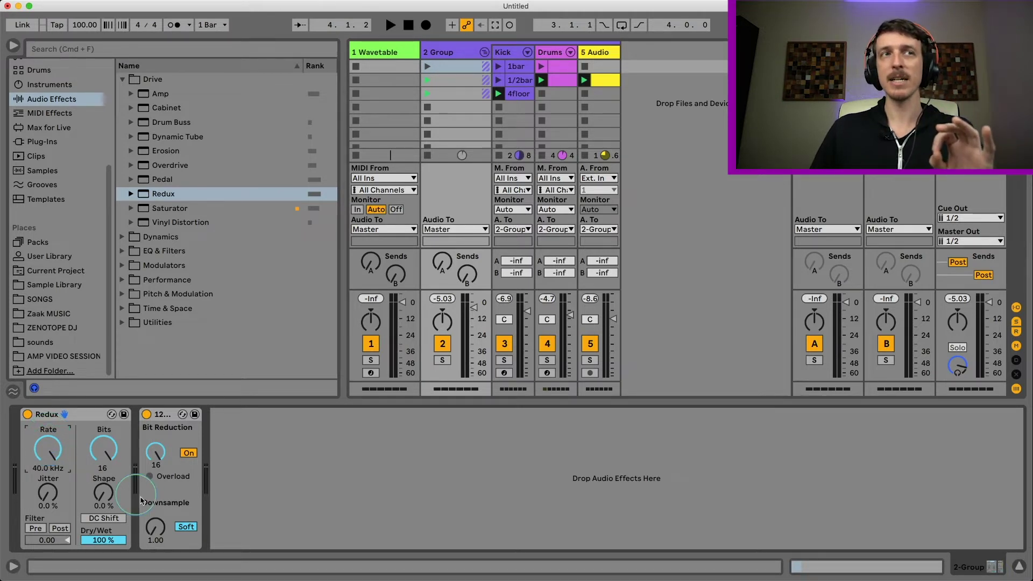
left_click(154, 533)
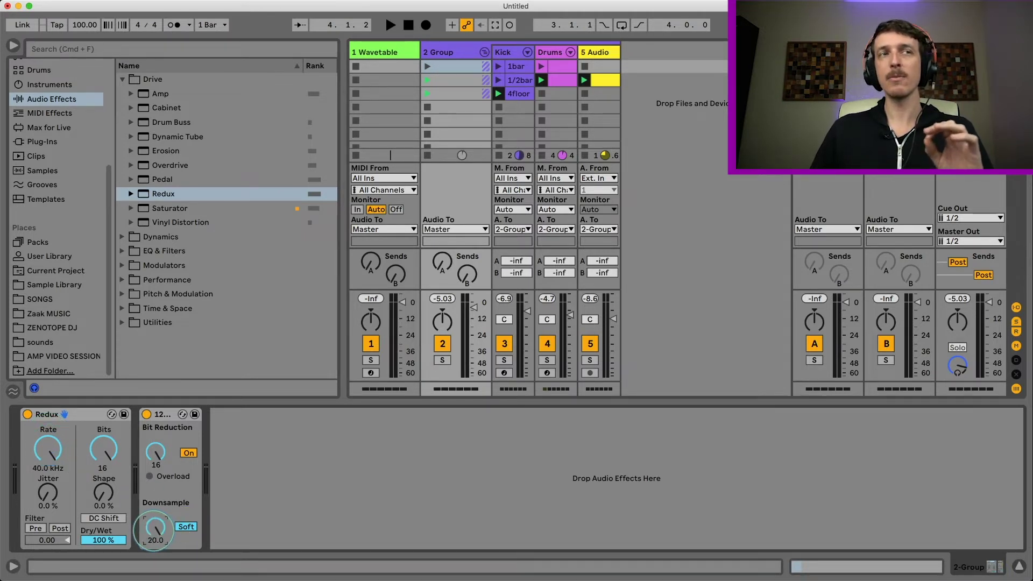
mouse_move(153, 531)
left_mouse_down()
mouse_move(155, 518)
mouse_move(154, 537)
left_mouse_up()
- Play the loop while lowering the Redux Rate to 20 Hz, and set the second device's downsample mode to Hard
key("space")
left_click_drag(48, 448, 48, 484)
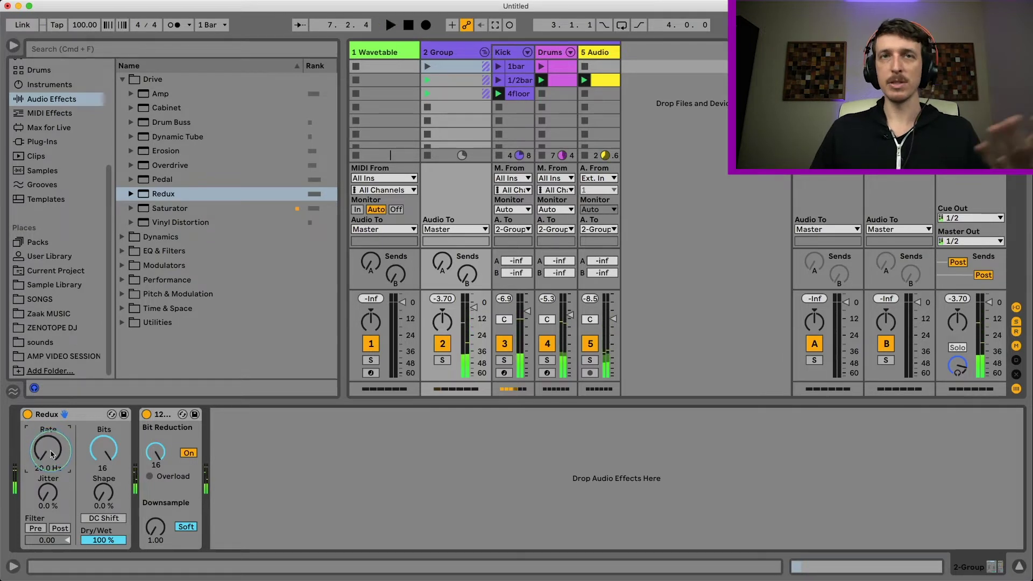
left_click(187, 527)
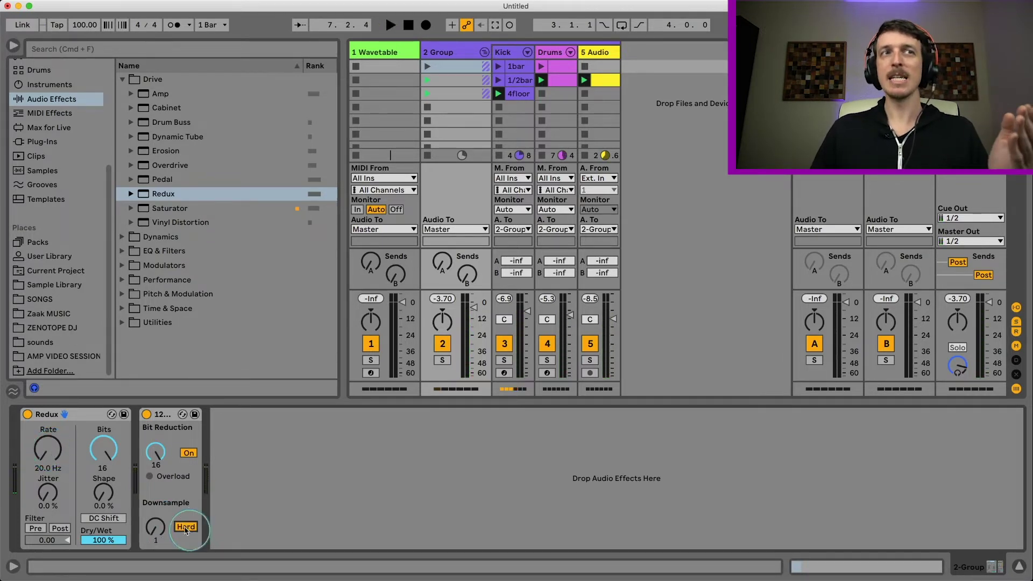
left_click_drag(155, 529, 155, 540)
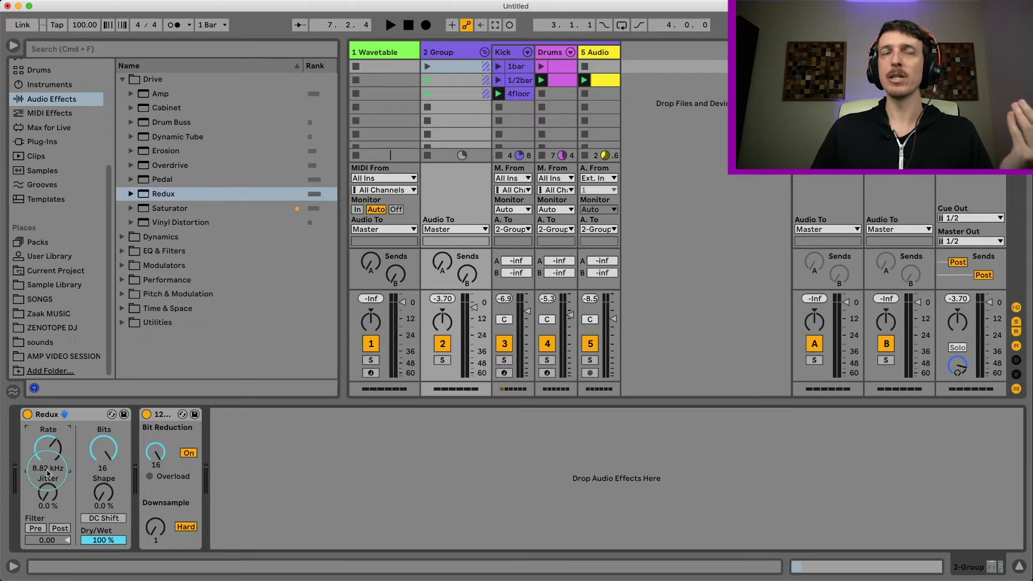
- Play the loop while adjusting the Redux Rate to about 18.5 kHz, and stop playback
key("space")
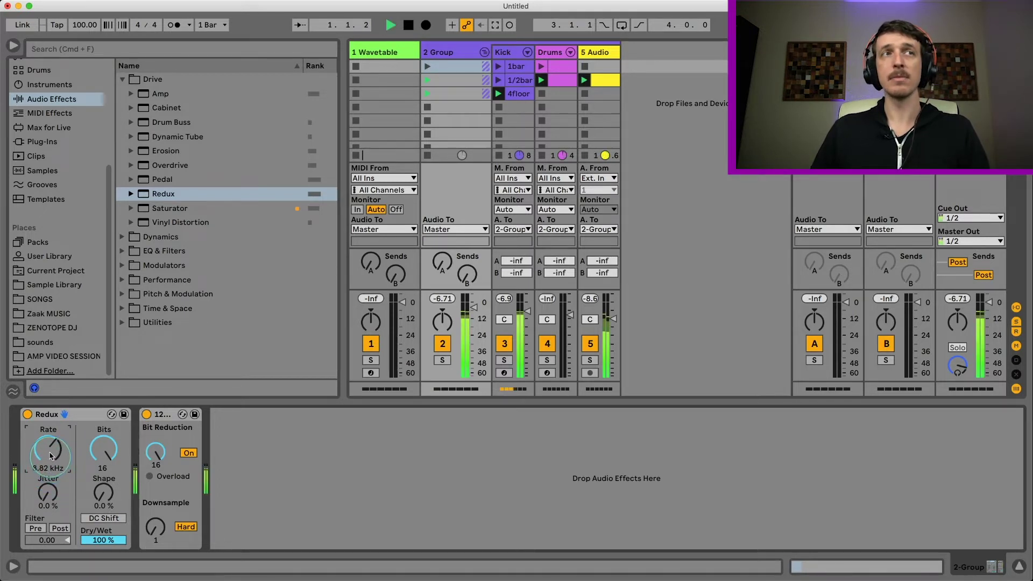
mouse_move(49, 445)
left_mouse_down()
mouse_move(48, 405)
mouse_move(55, 460)
left_mouse_up()
key("space")
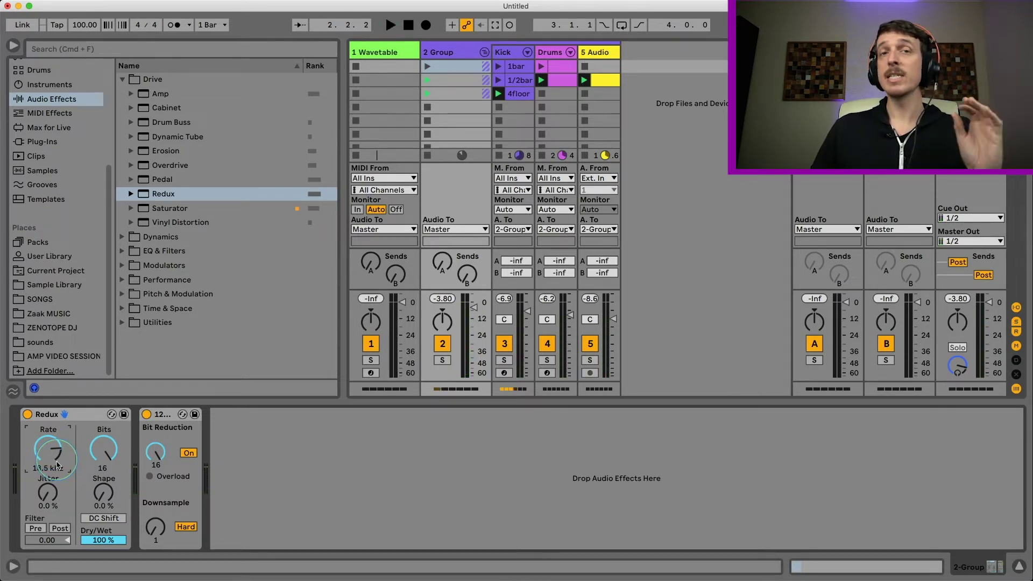
- Set the Redux Rate to about 3.39 kHz and audition the Jitter amount while the loop plays
left_click(48, 494)
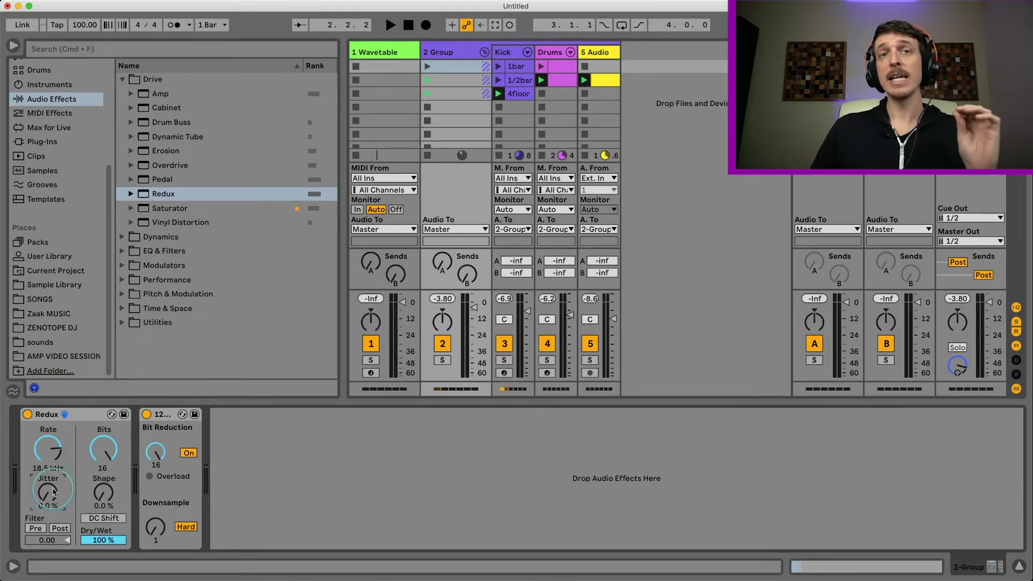
left_click(46, 446)
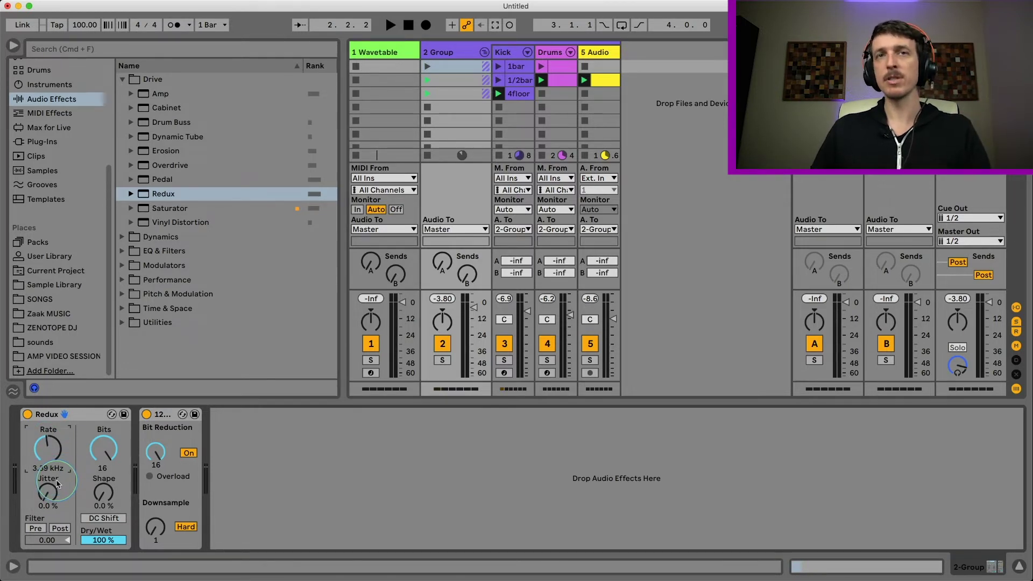
key("space")
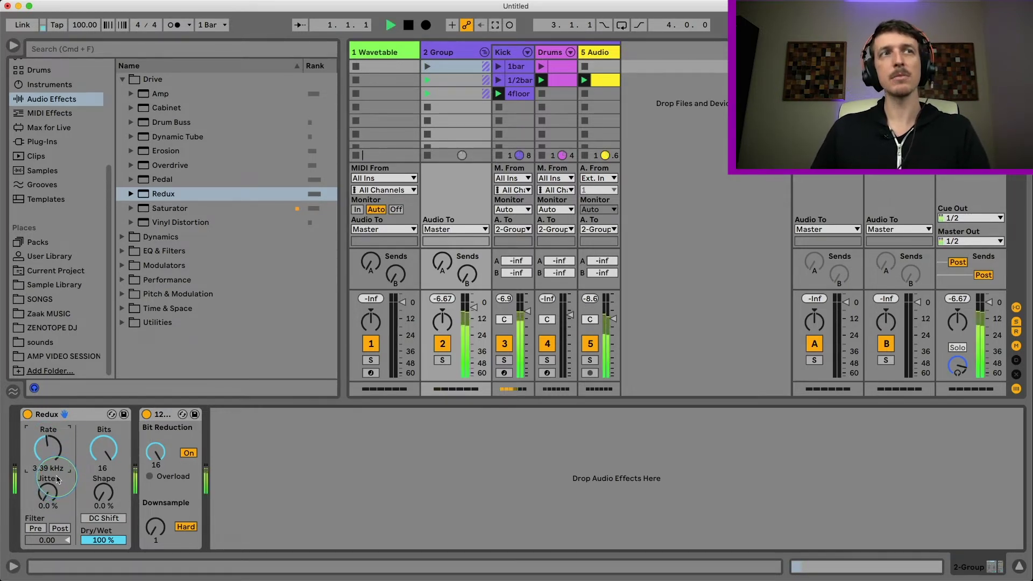
left_click_drag(58, 480, 47, 509)
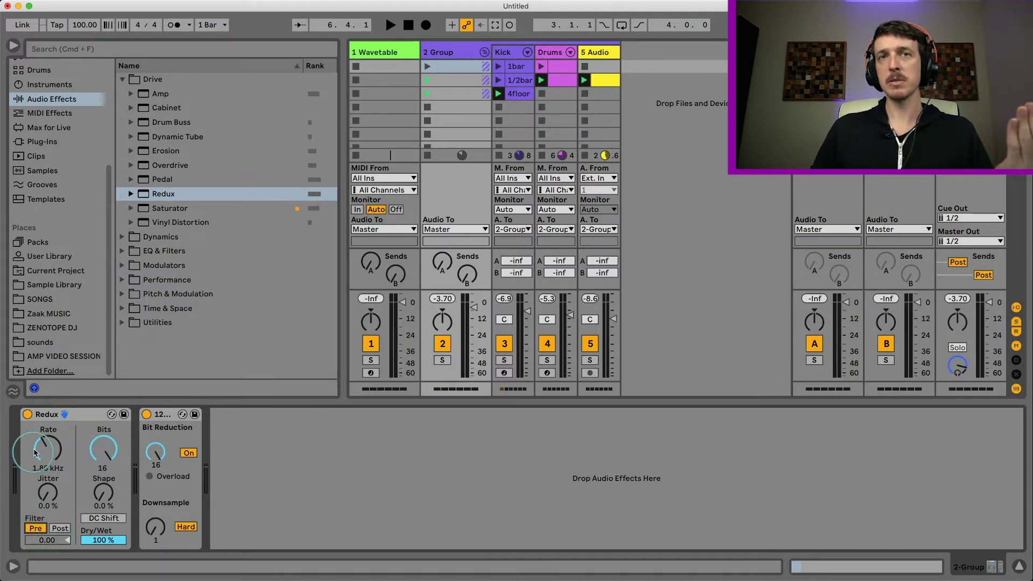
- Play the loop with the Redux Rate lowered to 893 Hz, toggle the Pre filter to compare, and stop playback
key("space")
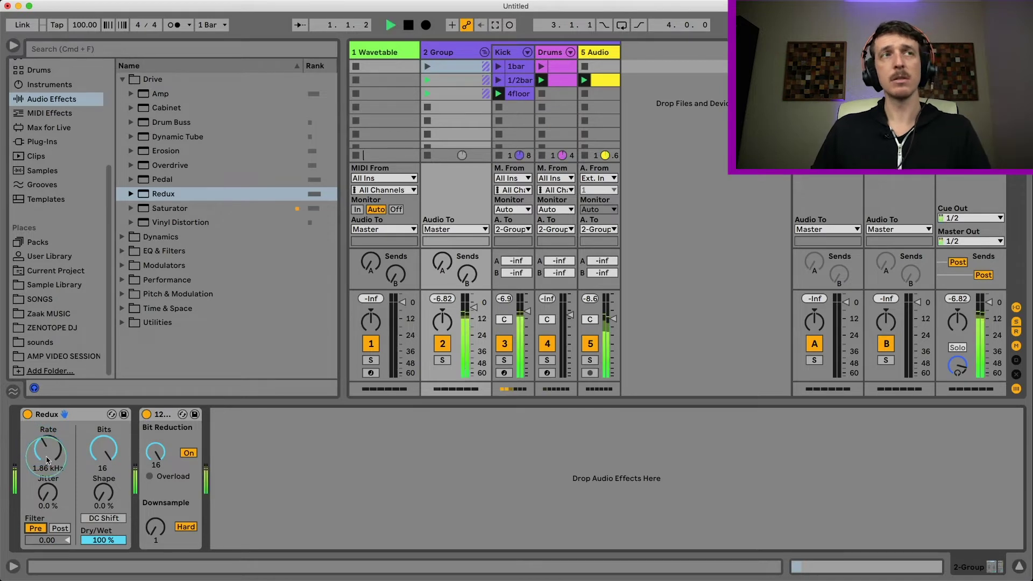
left_click_drag(47, 459, 46, 474)
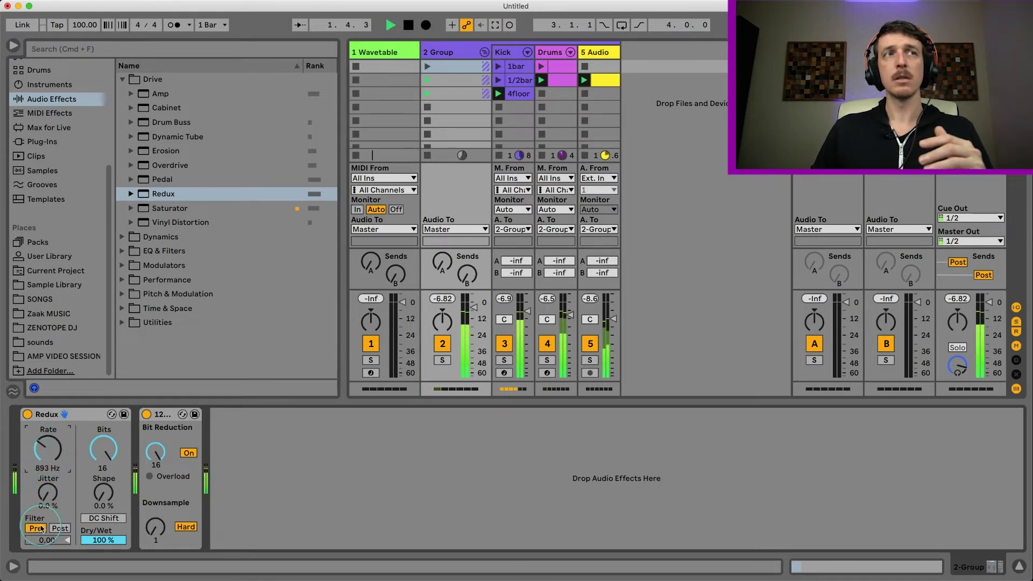
left_click(38, 528)
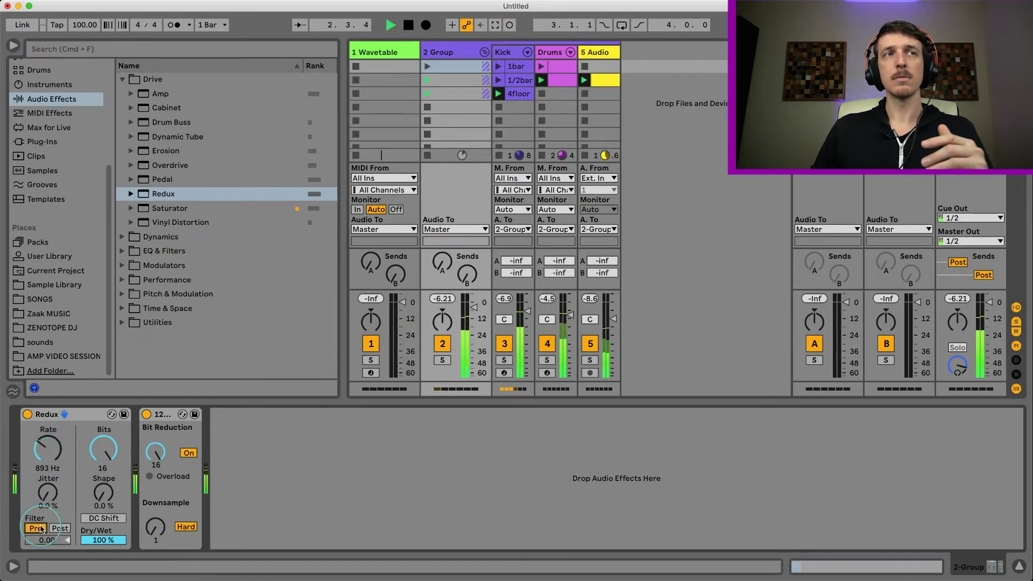
key("space")
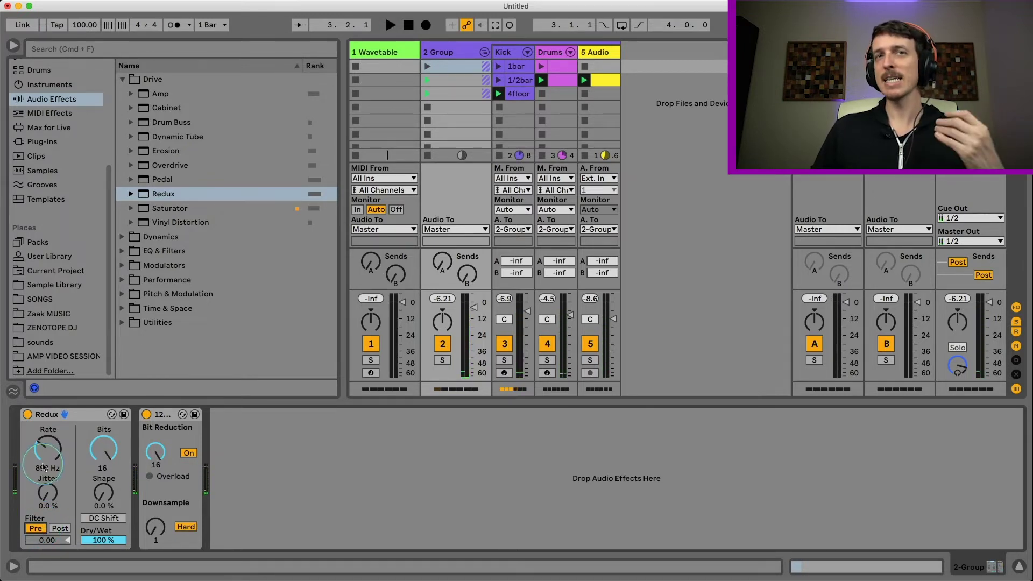
- Audition the Redux Rate from 2.70 kHz down to 893 Hz during playback, and switch the Pre filter off
left_click_drag(43, 467, 54, 455)
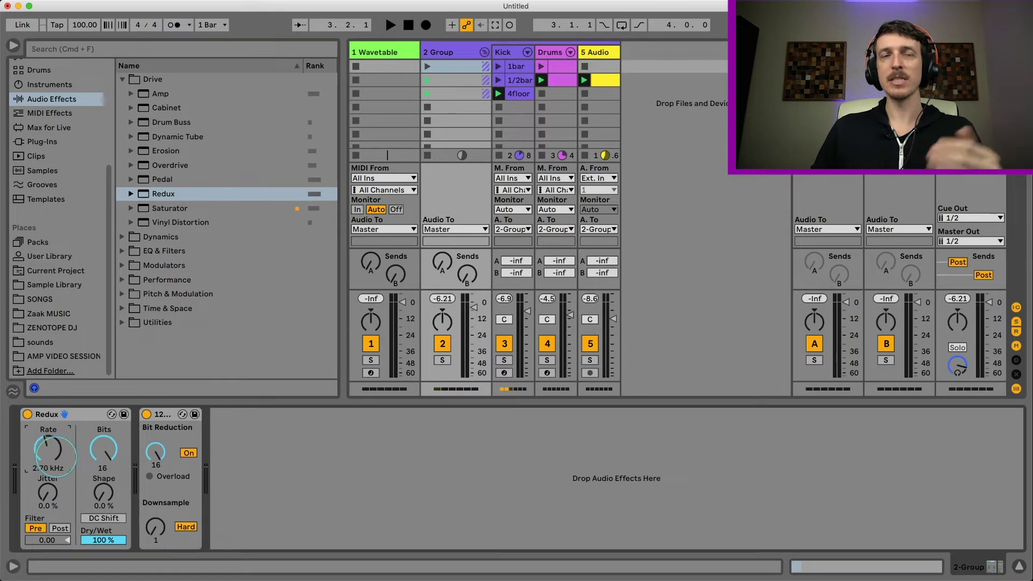
key("space")
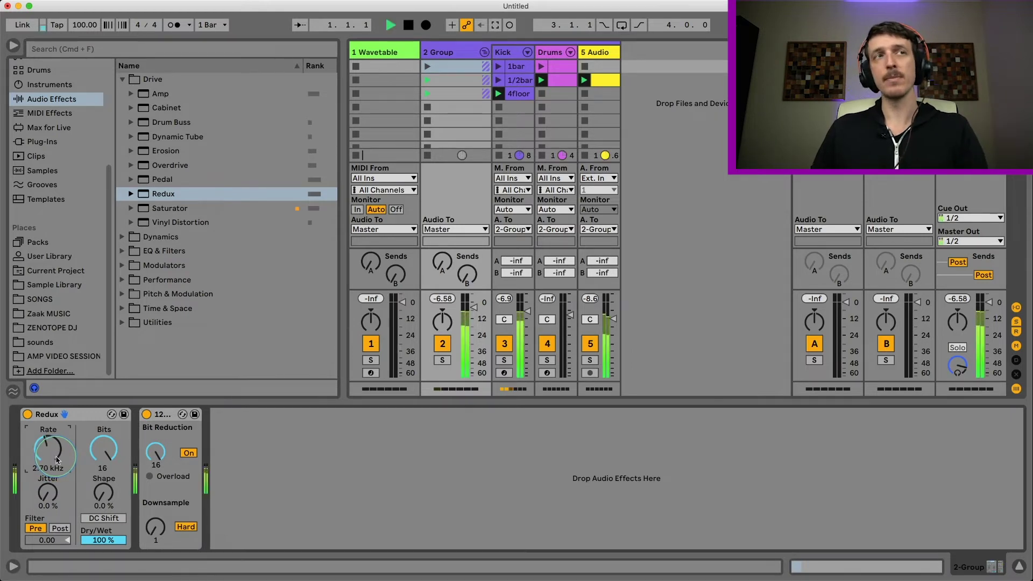
mouse_move(48, 449)
left_mouse_down()
mouse_move(48, 473)
mouse_move(48, 439)
mouse_move(48, 460)
left_mouse_up()
left_click(40, 531)
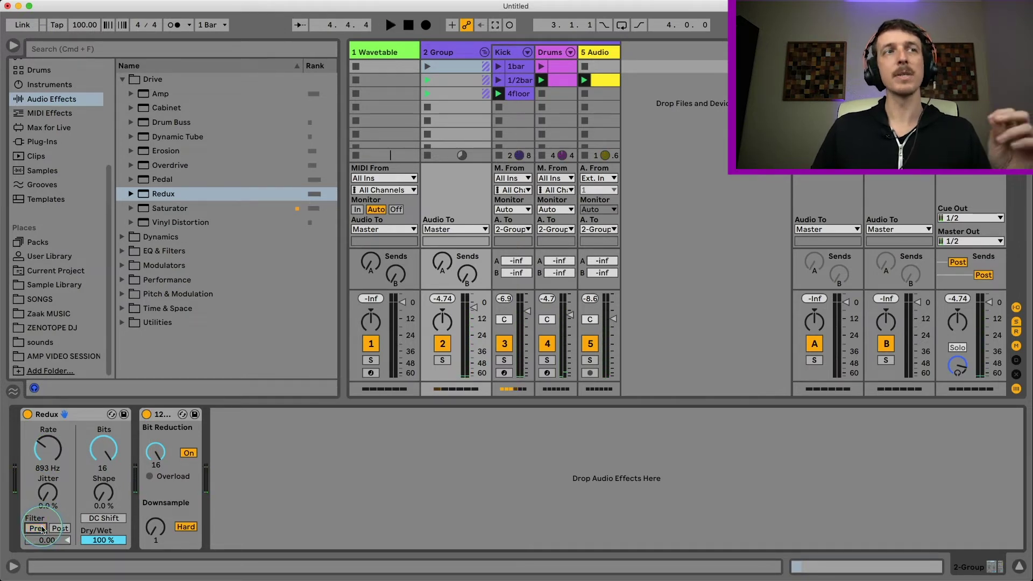
- Enable the Redux Post filter and sweep the Rate while the loop plays, ending at 40.0 kHz with playback stopped
left_click(60, 529)
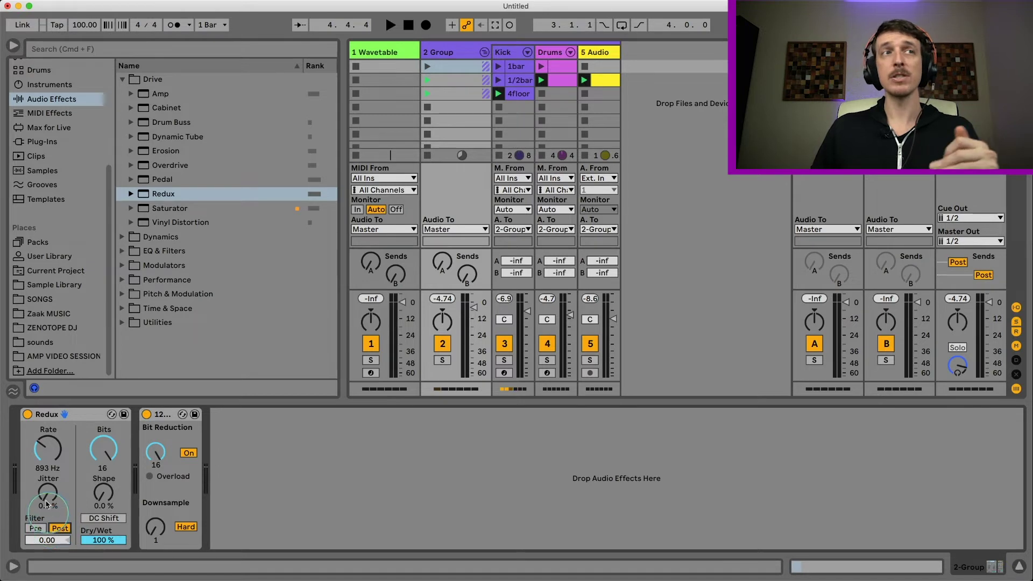
double_click(49, 454)
left_click_drag(50, 456, 50, 531)
key("space")
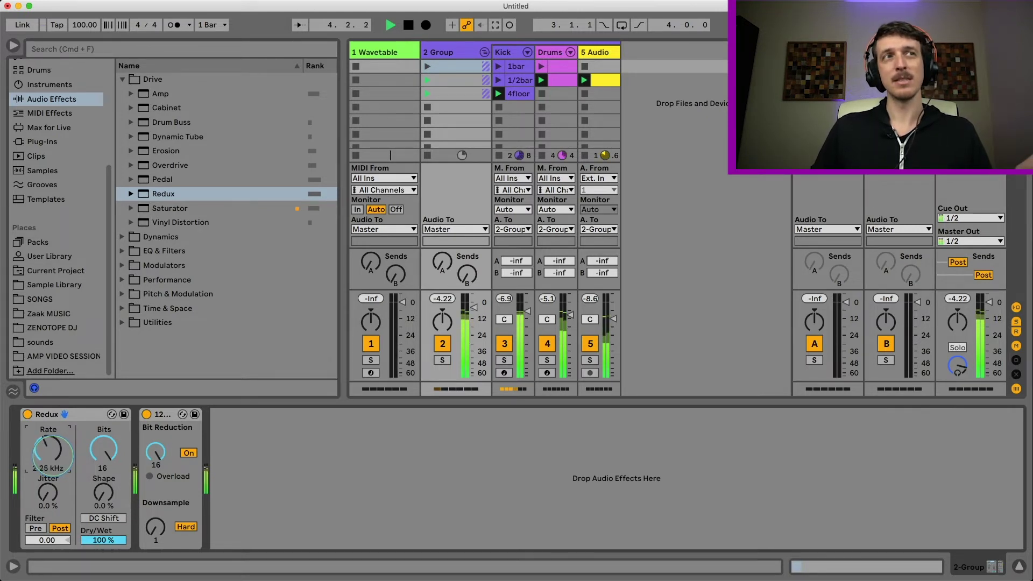
left_click_drag(53, 456, 52, 454)
key("space")
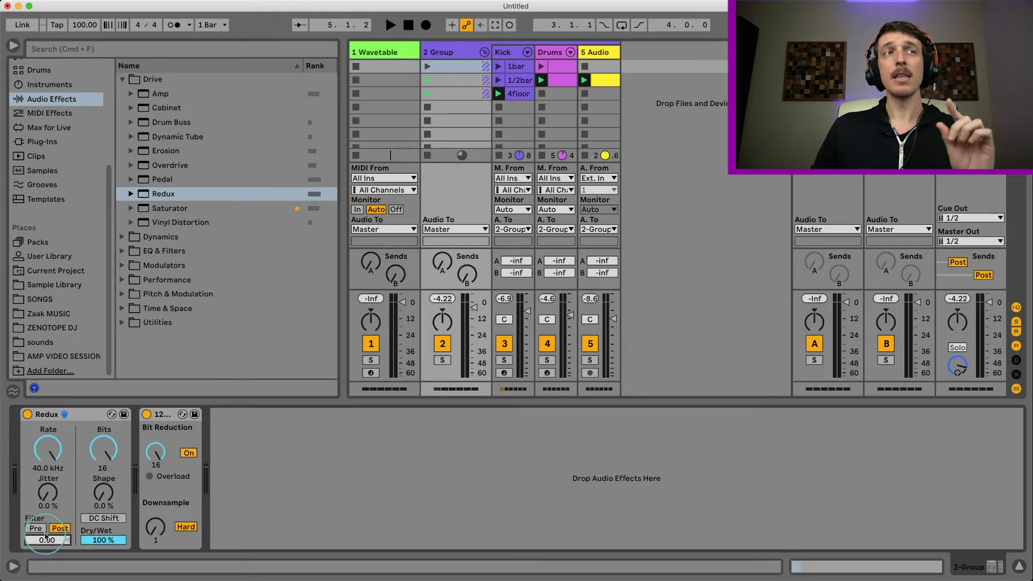
- Set the Redux Rate to 2.86 kHz with the Post filter on, and lower the filter value to -3.69 during playback
left_click_drag(47, 448, 47, 468)
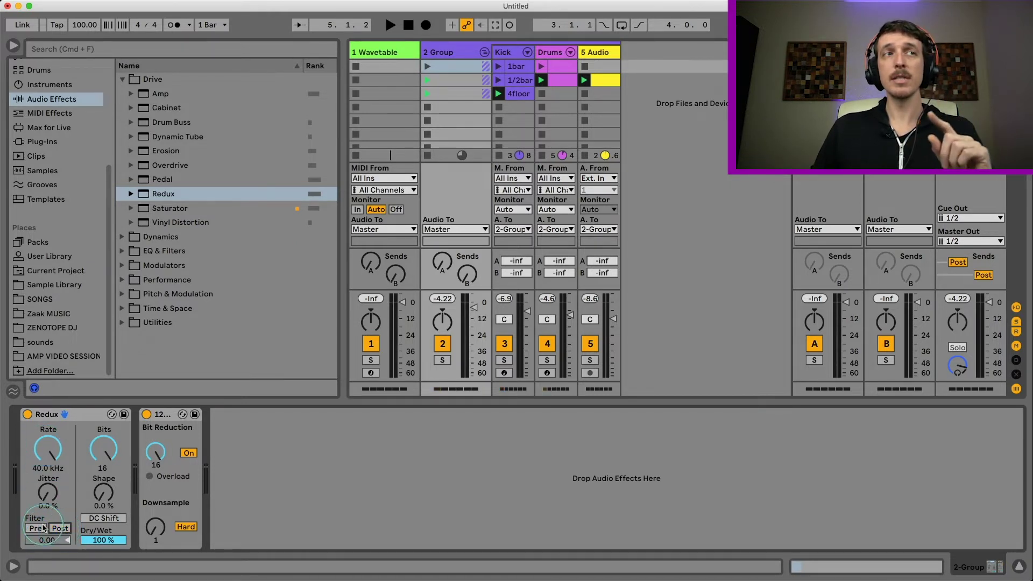
left_click(35, 529)
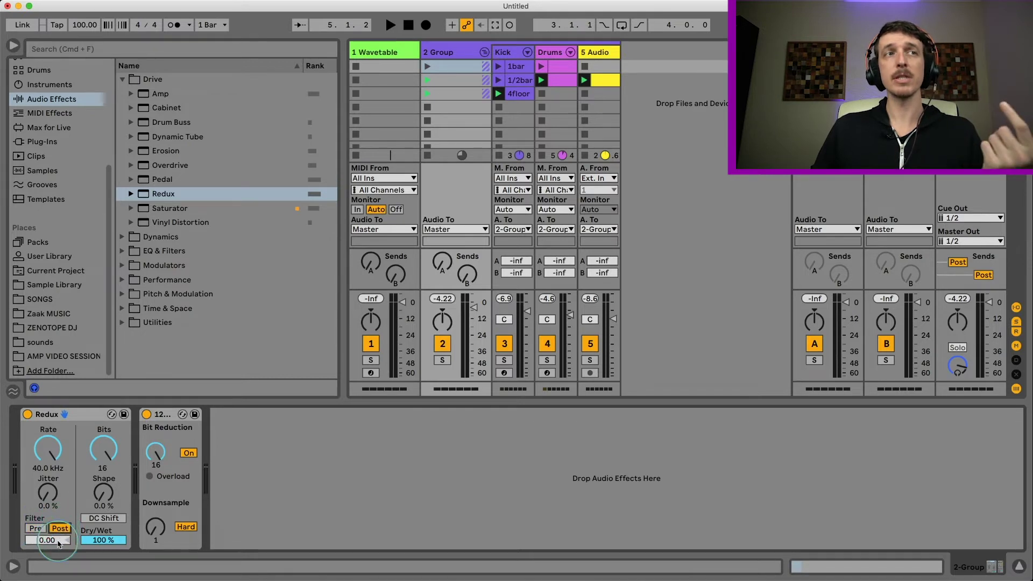
left_click_drag(48, 449, 48, 469)
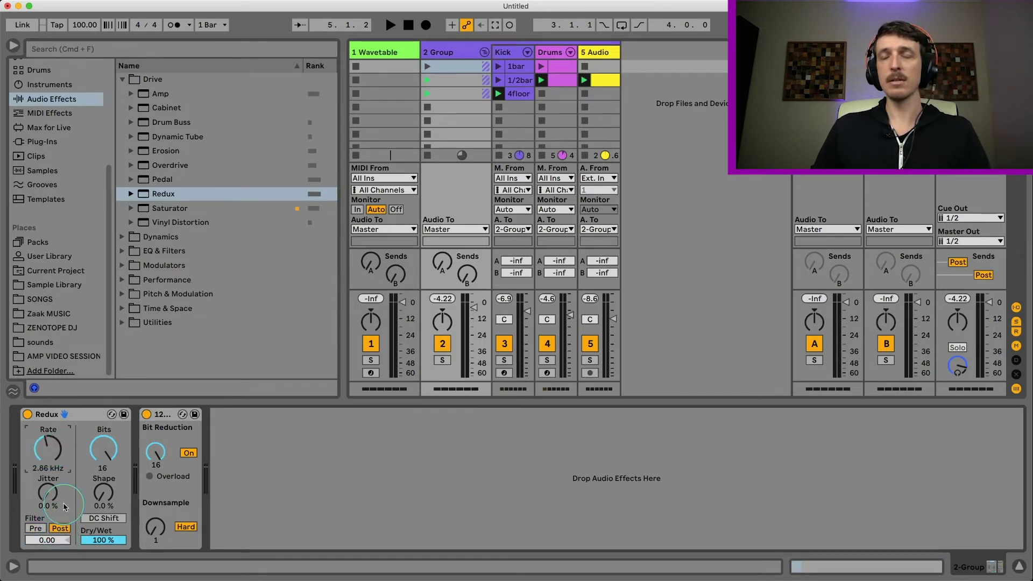
key("space")
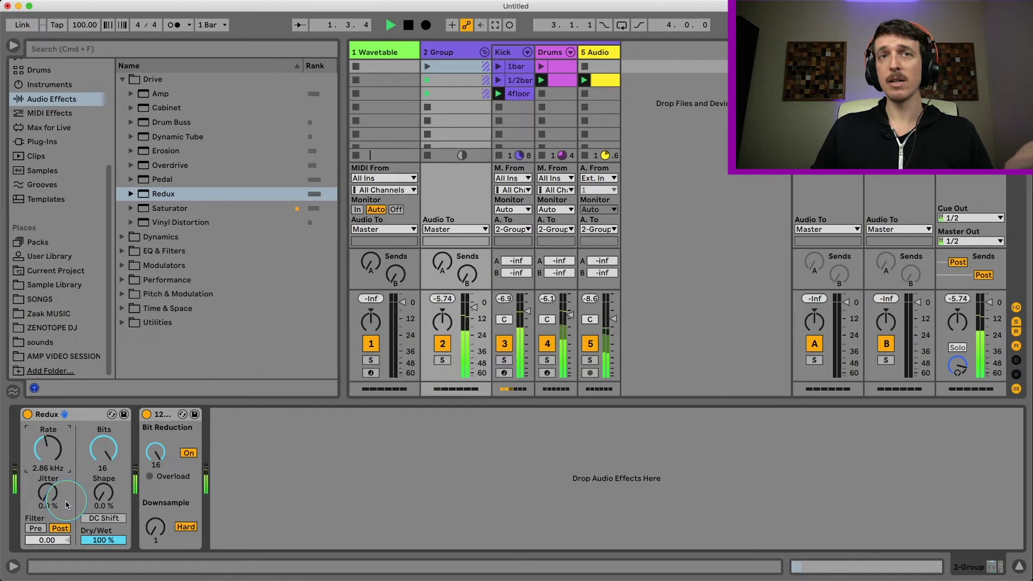
mouse_move(47, 540)
left_mouse_down()
mouse_move(47, 487)
mouse_move(49, 578)
mouse_move(48, 543)
left_mouse_up()
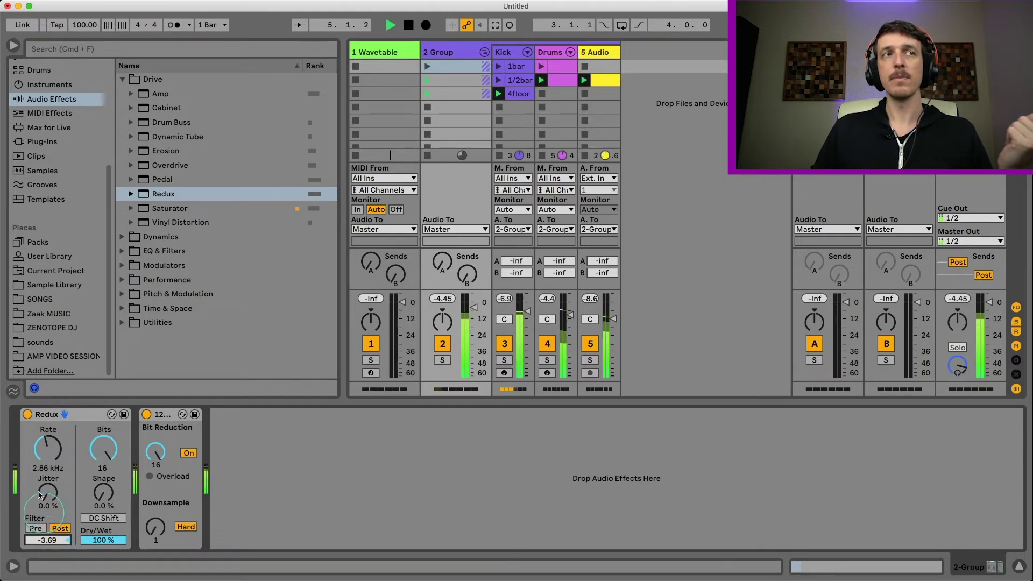
- Raise the Redux Rate to 40.0 kHz, set the filter value to 1.31, and switch the Post filter off
left_click_drag(46, 454, 46, 444)
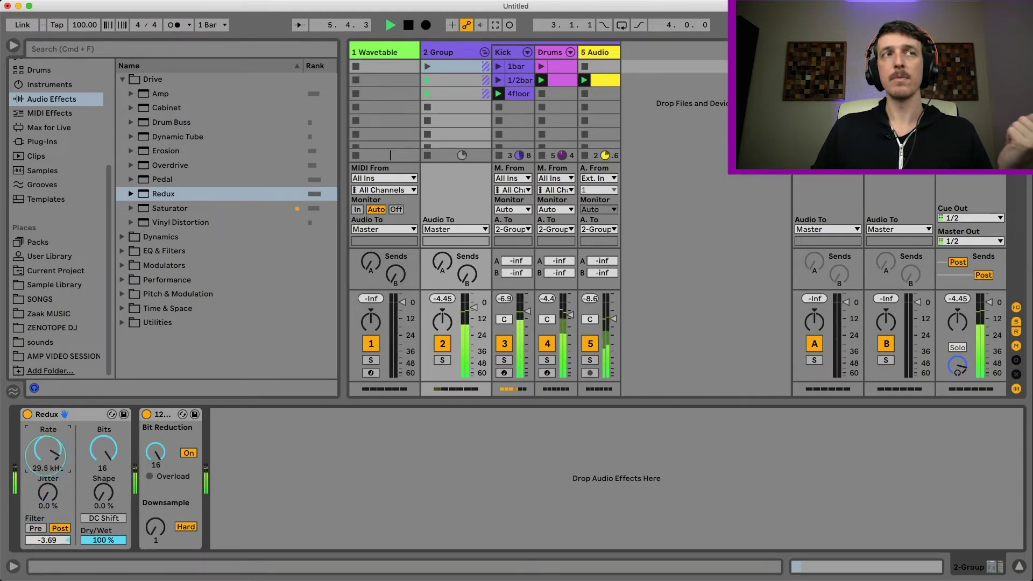
left_click_drag(51, 549, 56, 535)
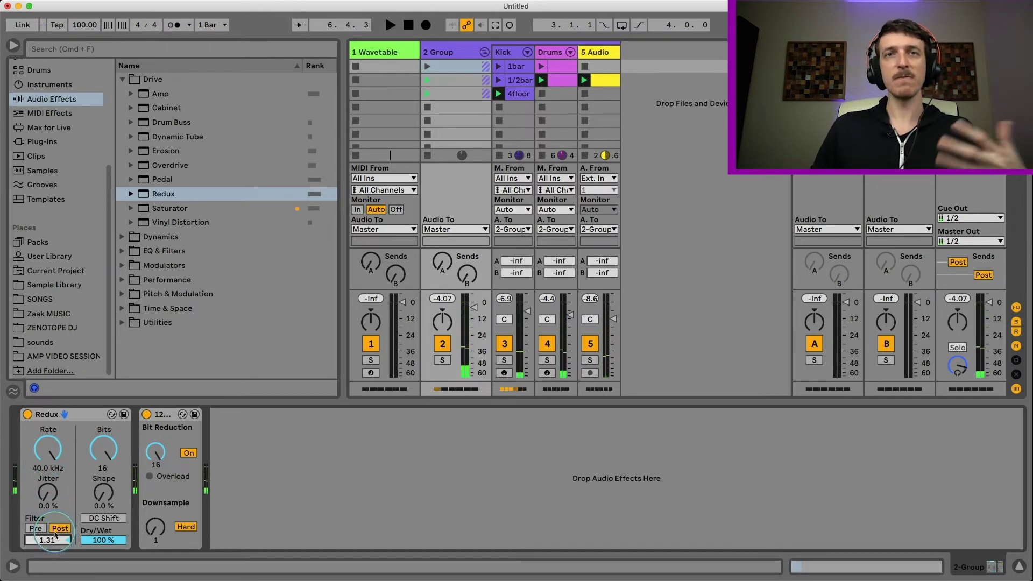
left_click(57, 530)
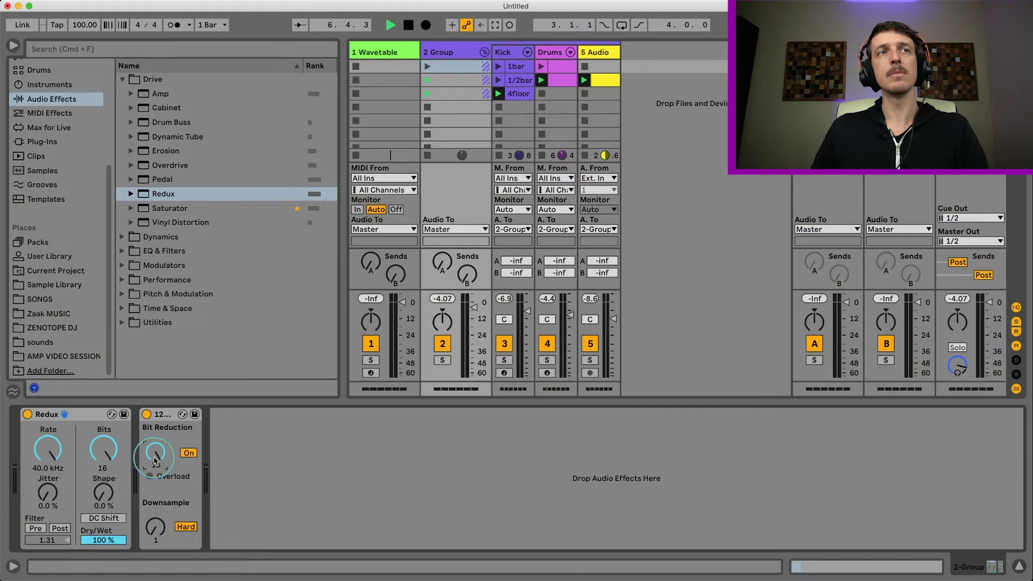
- Lower the second device's Bit Reduction to 4, bypass that device, and audition Redux with Bits lowered to 4
mouse_move(155, 462)
left_mouse_down()
mouse_move(155, 478)
mouse_move(163, 454)
left_mouse_up()
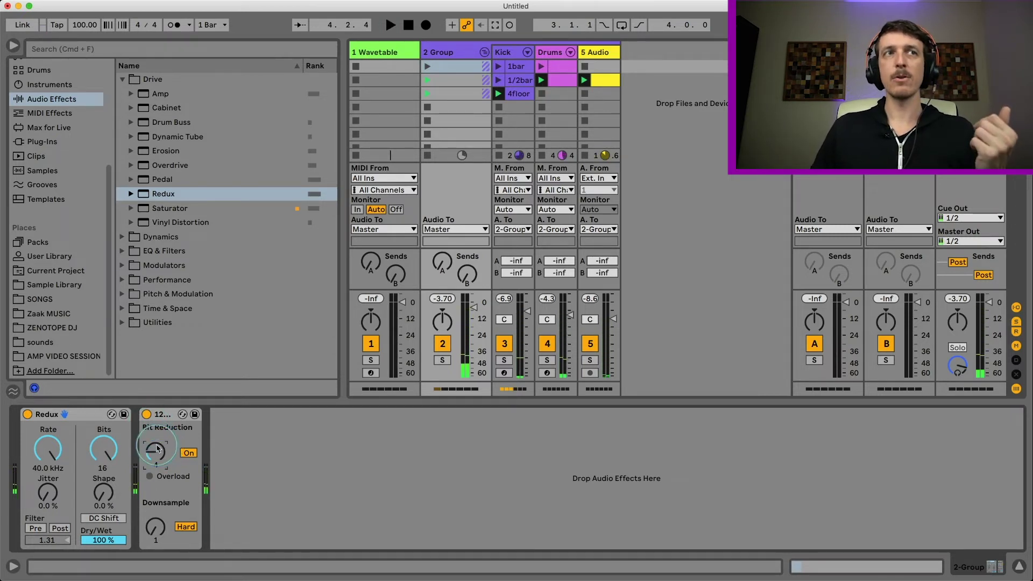
left_click(146, 414)
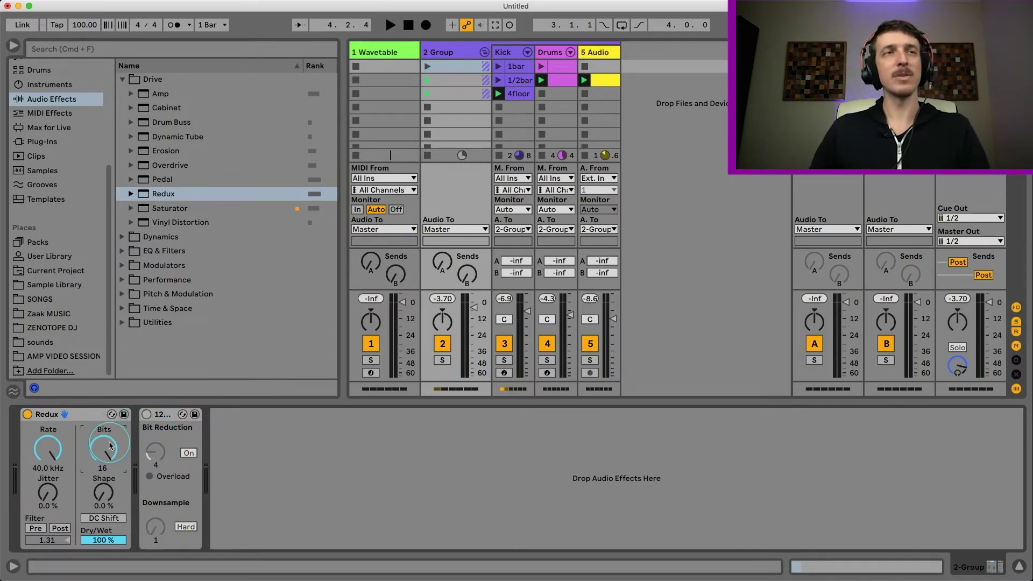
key("space")
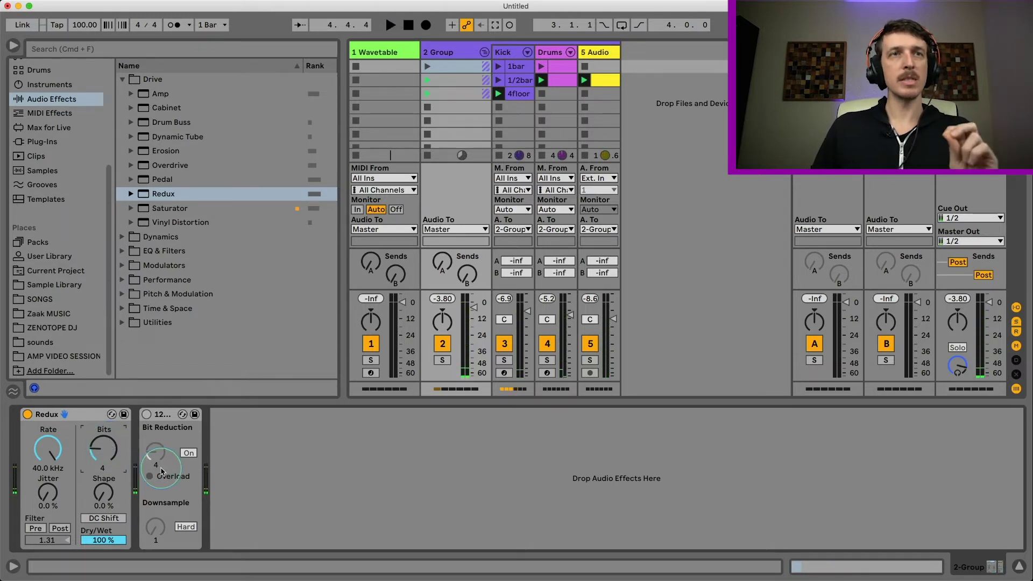
- Bypass Redux, switch the second device on, and audition the loop through its bit reduction alone
left_click(27, 414)
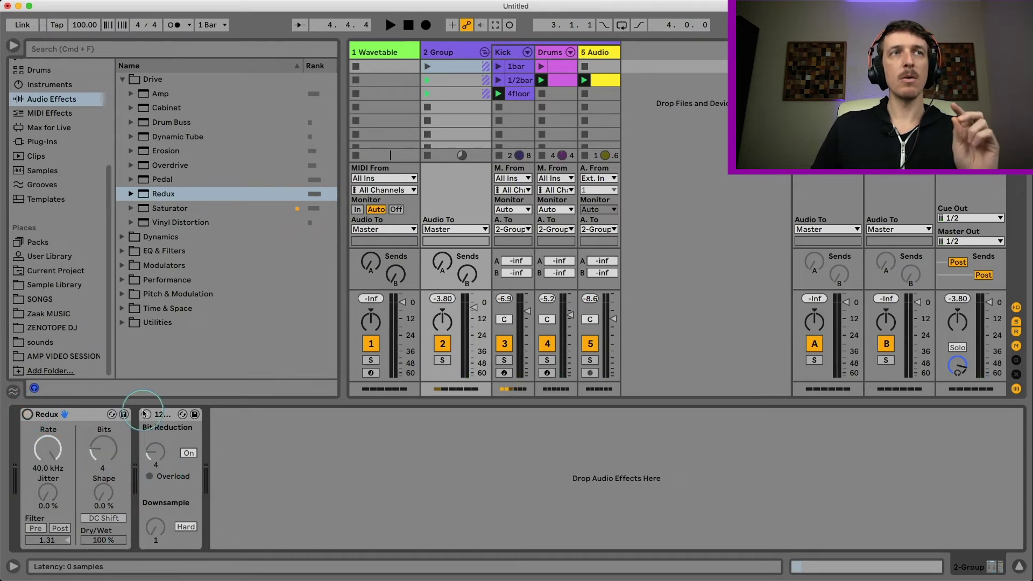
left_click(146, 415)
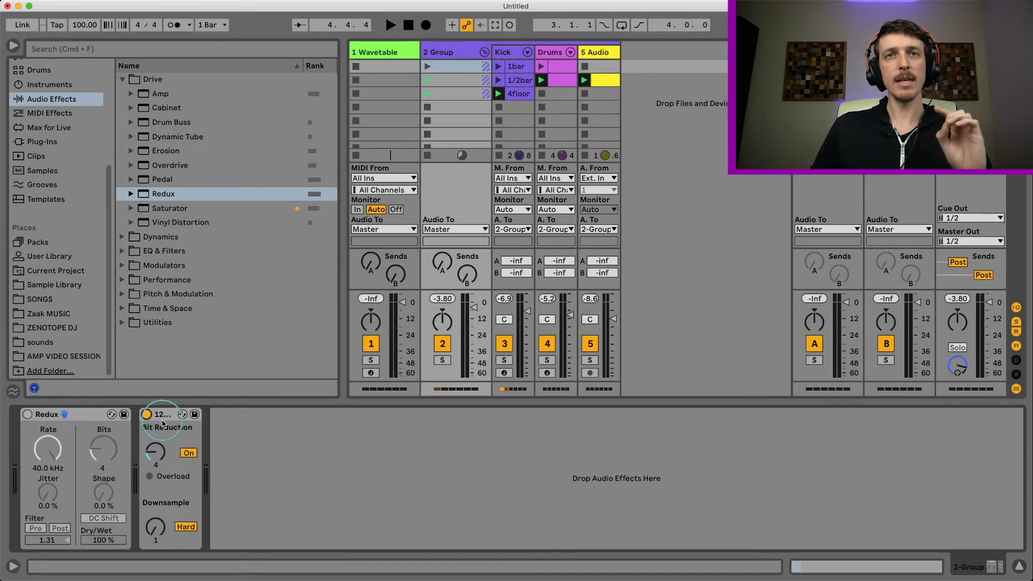
key("space")
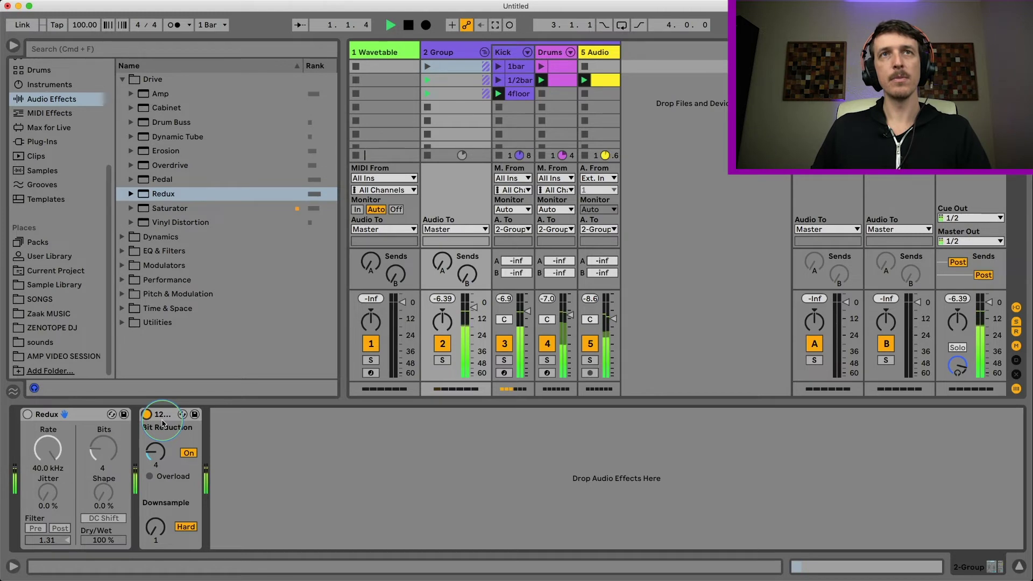
key("space")
- Bypass the second device, switch Redux back on, and play the loop through it for comparison
left_click(146, 415)
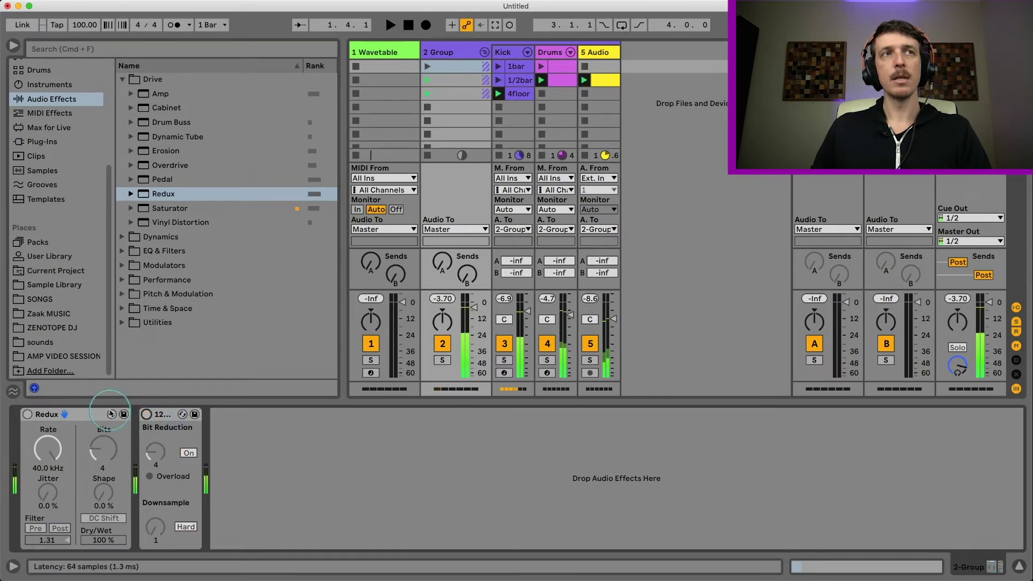
left_click(27, 414)
left_click(97, 445)
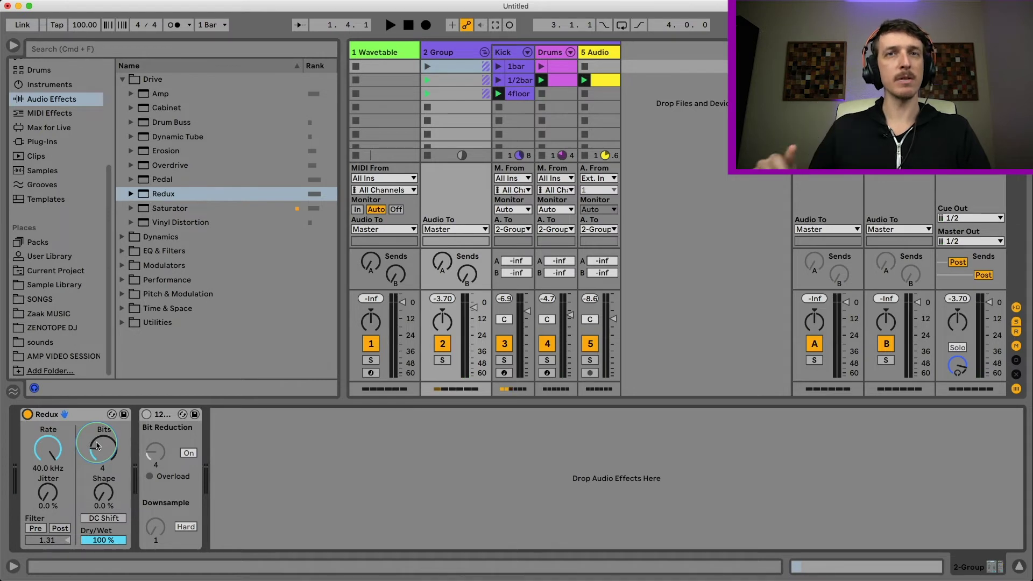
key("space")
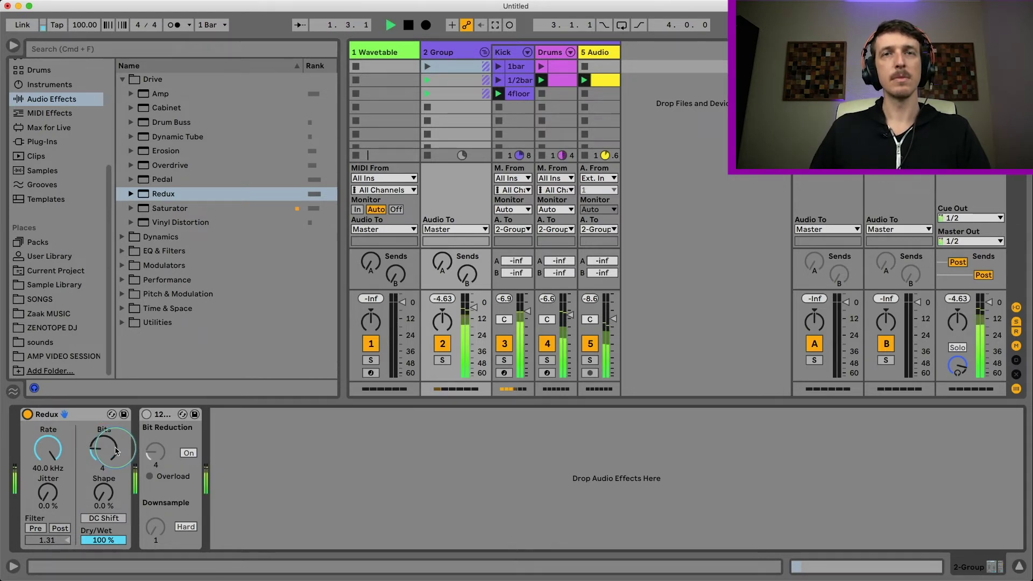
- Lower the Redux Bits to 3, audition the loop, and enable DC Shift with playback stopped
left_click(106, 454)
key("Down")
key("space")
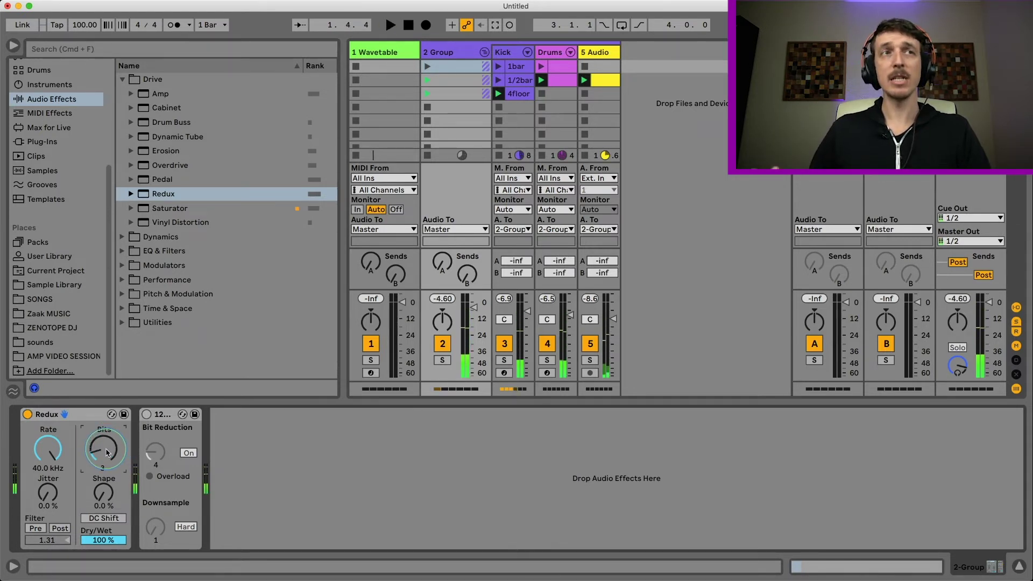
key("space")
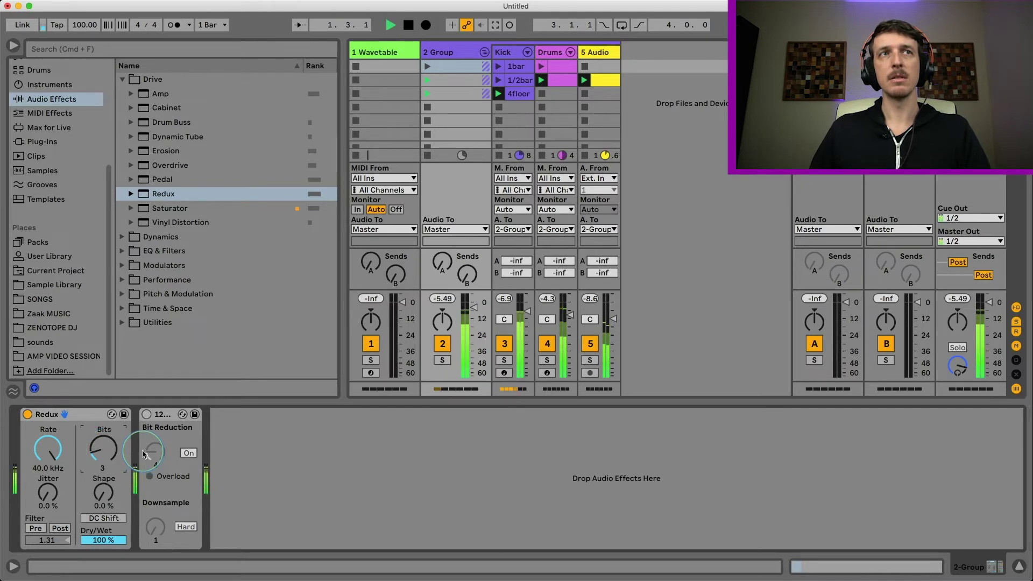
key("space")
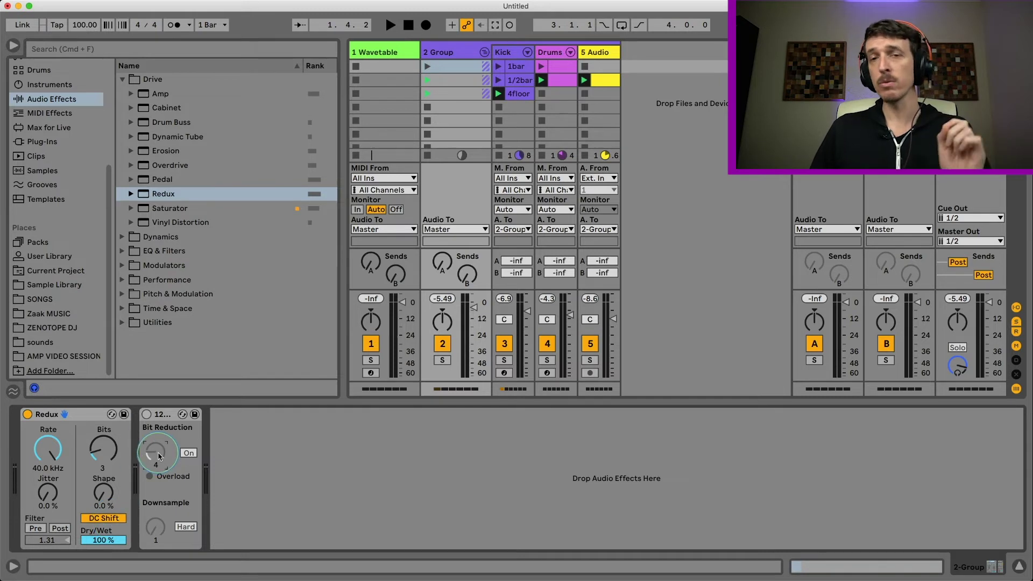
- Play the loop with DC Shift on, raise the Redux Bits to 4, and stop playback
key("space")
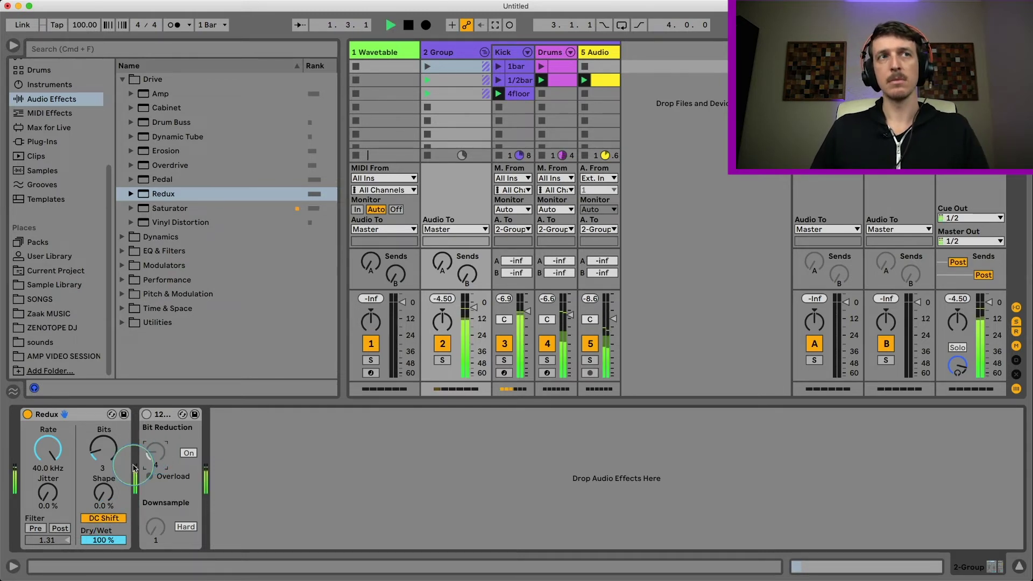
left_click_drag(105, 466, 102, 459)
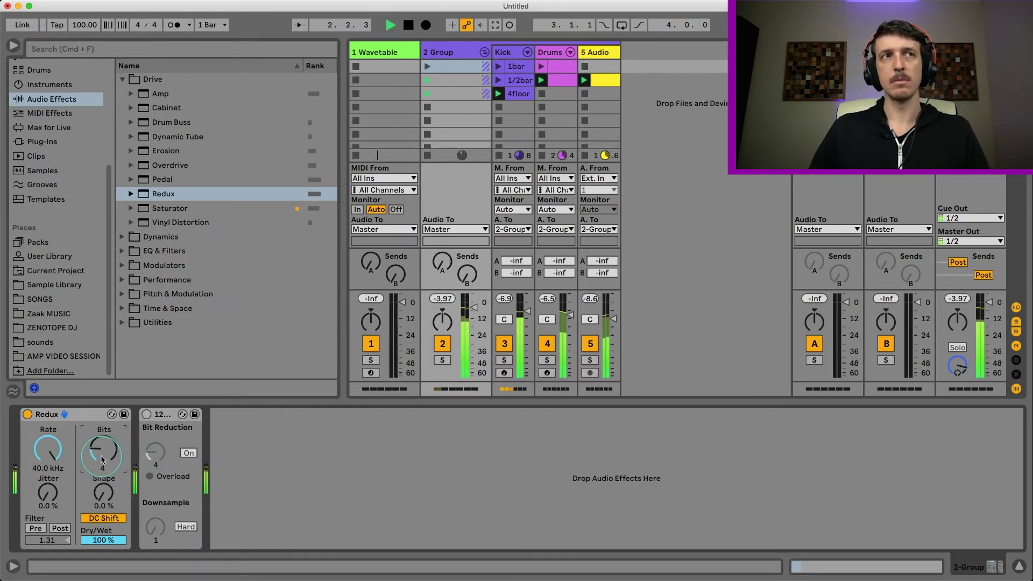
key("space")
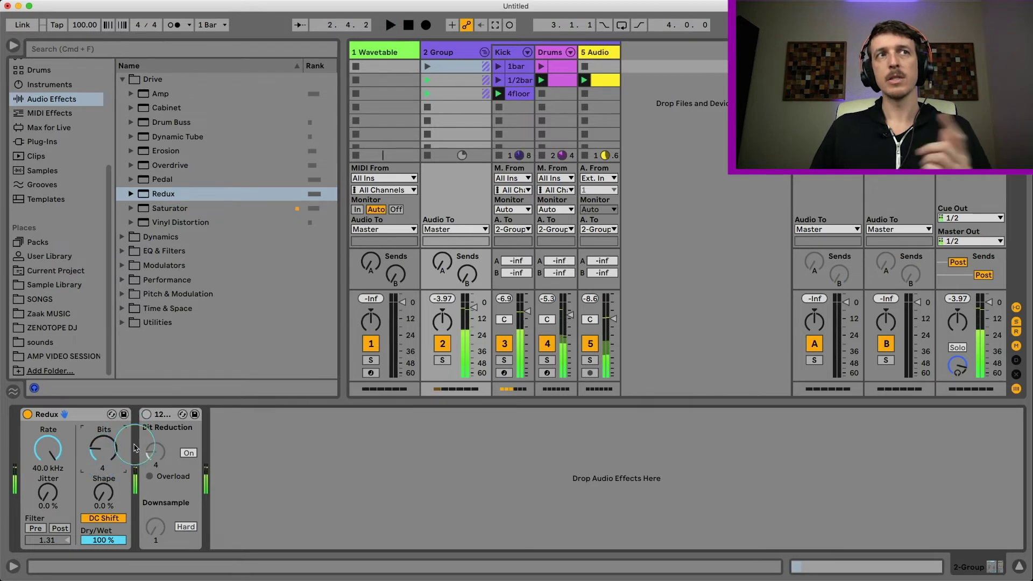
- Toggle the second device on and back off
left_click(59, 428)
left_click(106, 456)
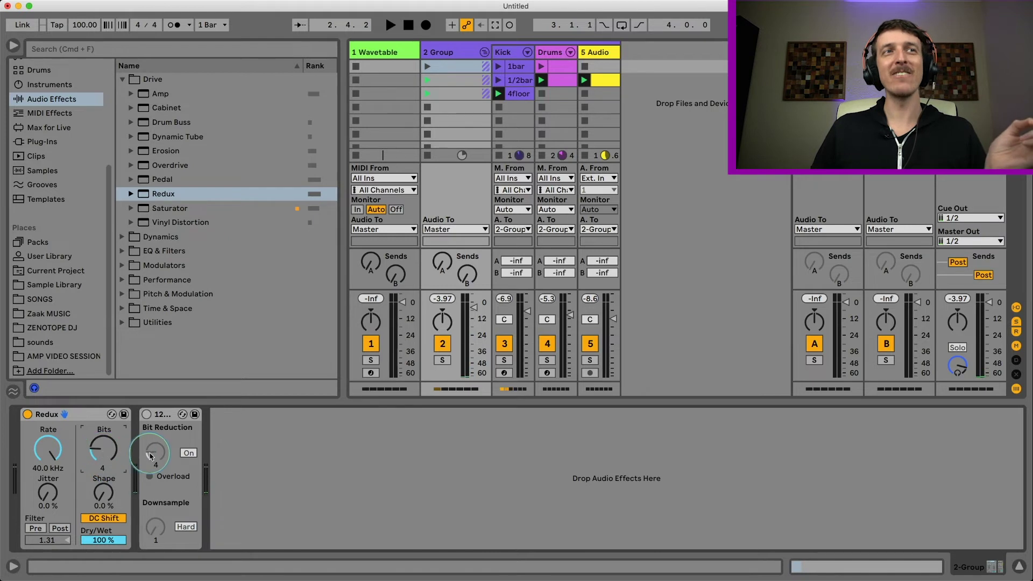
left_click(146, 414)
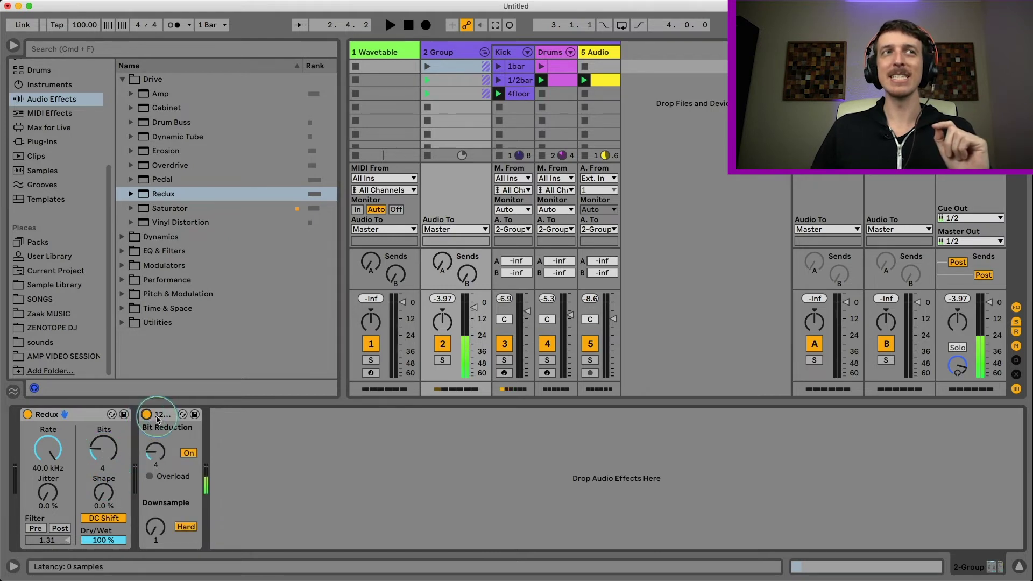
left_click(146, 414)
- Audition the Redux Shape around 90% during playback with Bits raised to 5 and DC Shift switched off
left_click(108, 499)
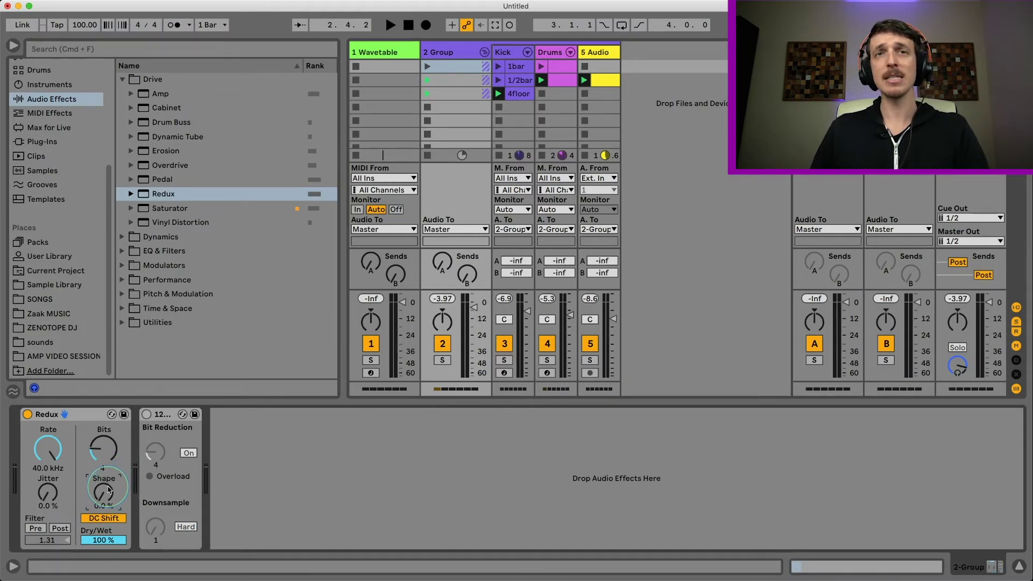
key("space")
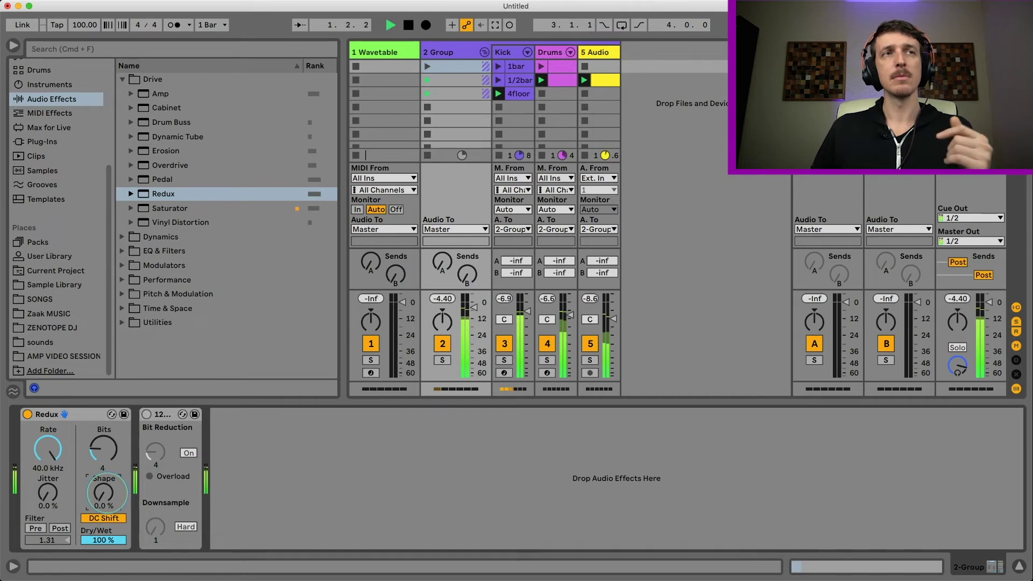
mouse_move(108, 492)
left_mouse_down()
mouse_move(107, 454)
mouse_move(107, 488)
left_mouse_up()
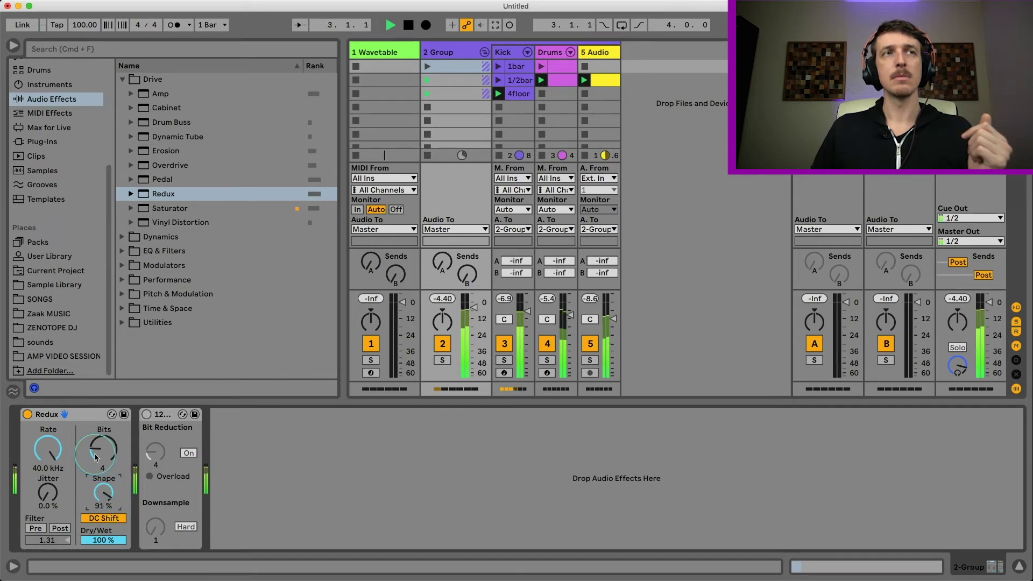
left_click_drag(95, 451, 96, 445)
left_click_drag(104, 492, 107, 510)
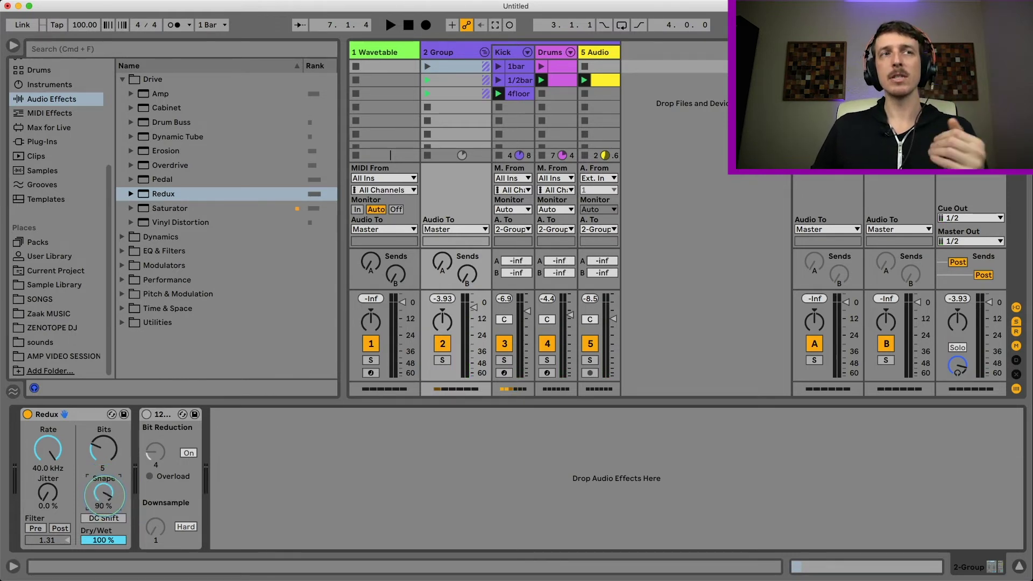
- Set the Redux Shape to 92%, play the loop while lowering Shape to 0.0%, and stop playback
left_click_drag(104, 496, 103, 493)
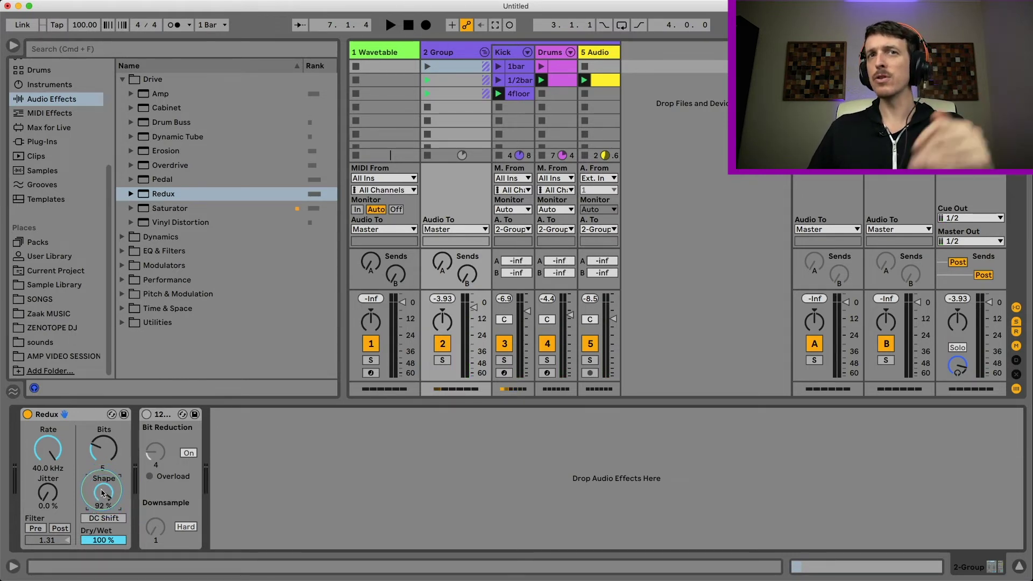
key("space")
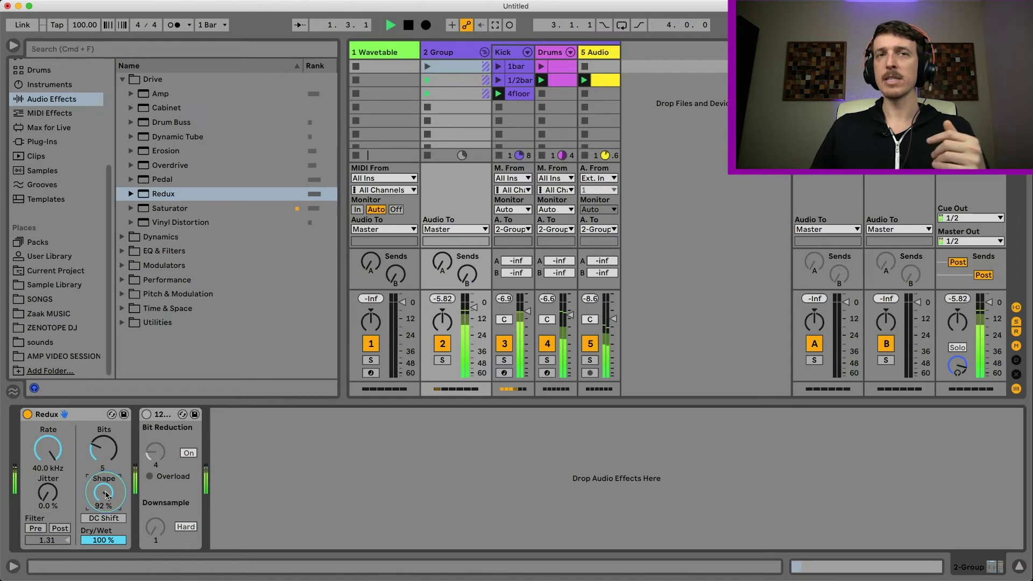
left_click_drag(105, 493, 120, 529)
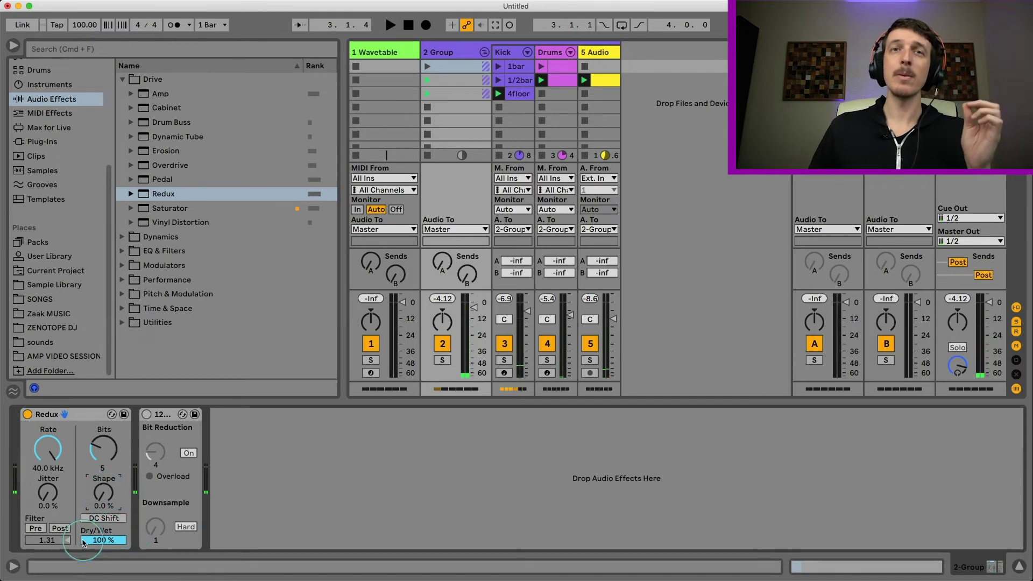
- Select the Redux Dry/Wet control, switch the second device back on, and select that device
left_click(100, 541)
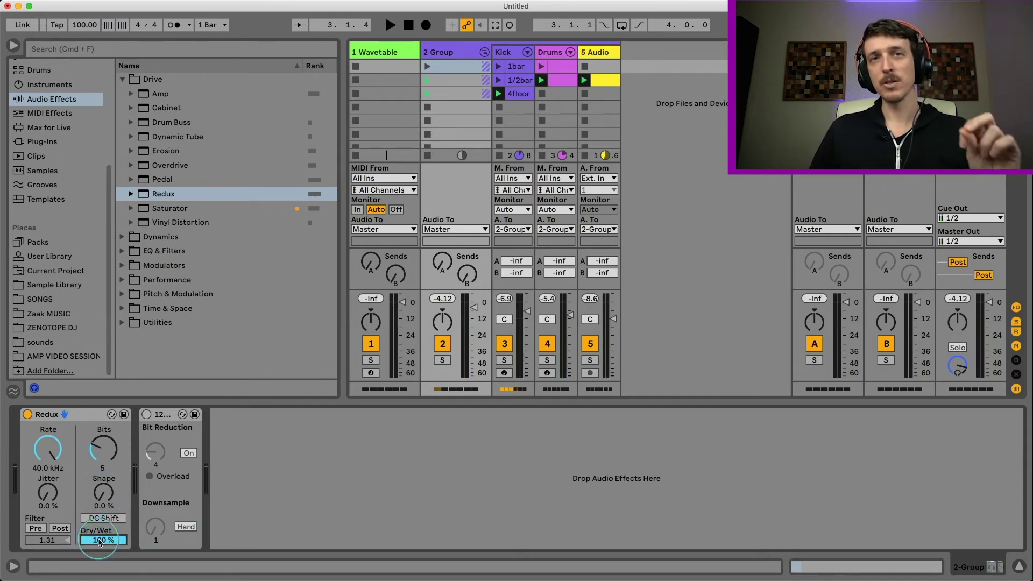
left_click(146, 415)
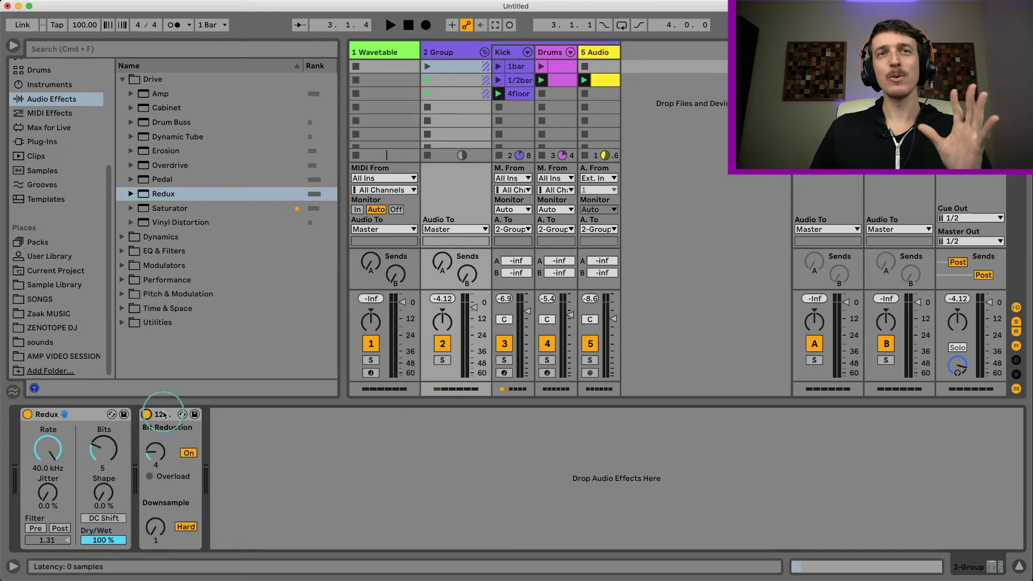
left_click(164, 414)
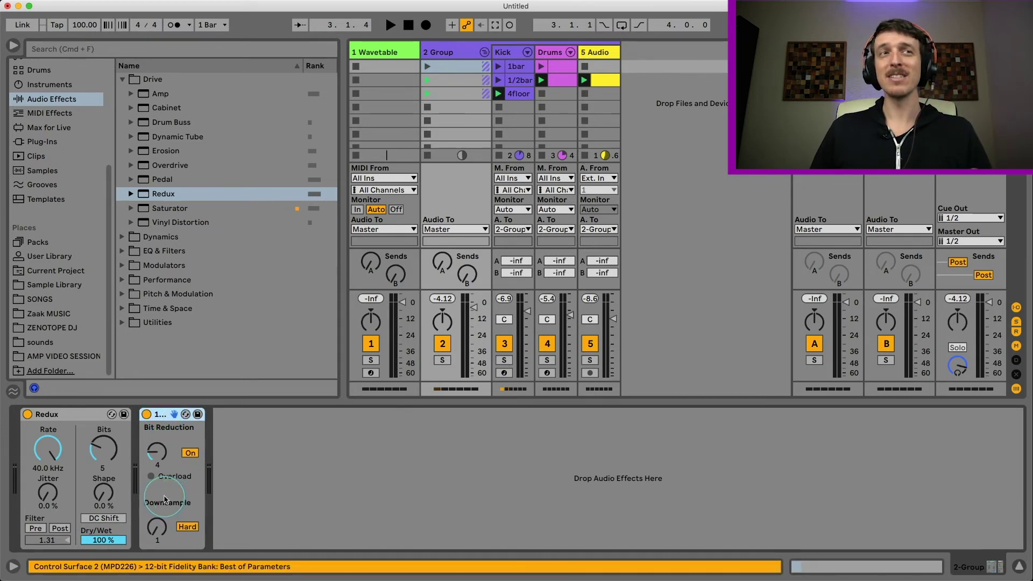
- Select the second device's Downsample control on the drum group, and switch that device off
left_click(156, 527)
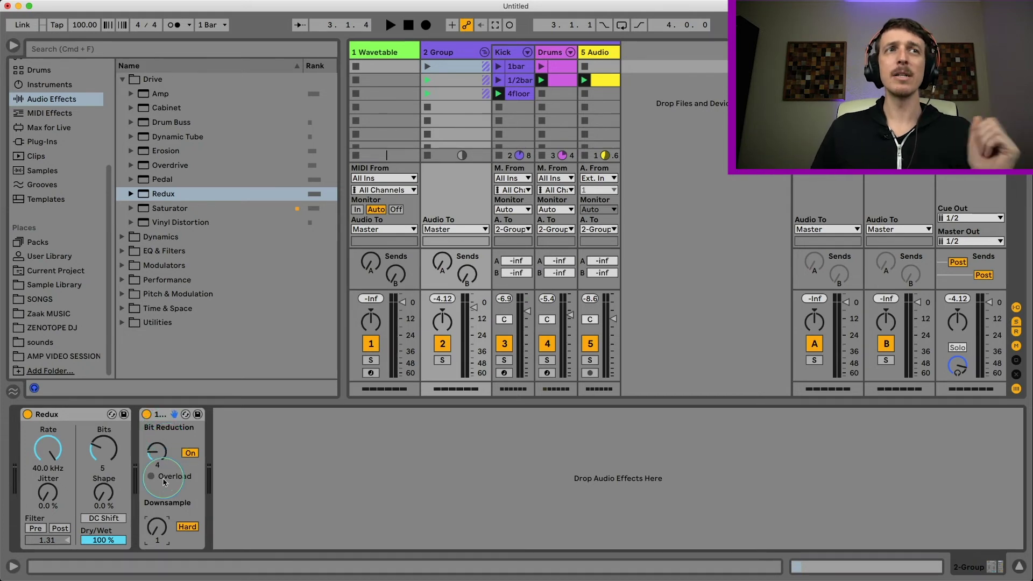
left_click(146, 414)
left_click_drag(109, 535, 115, 535)
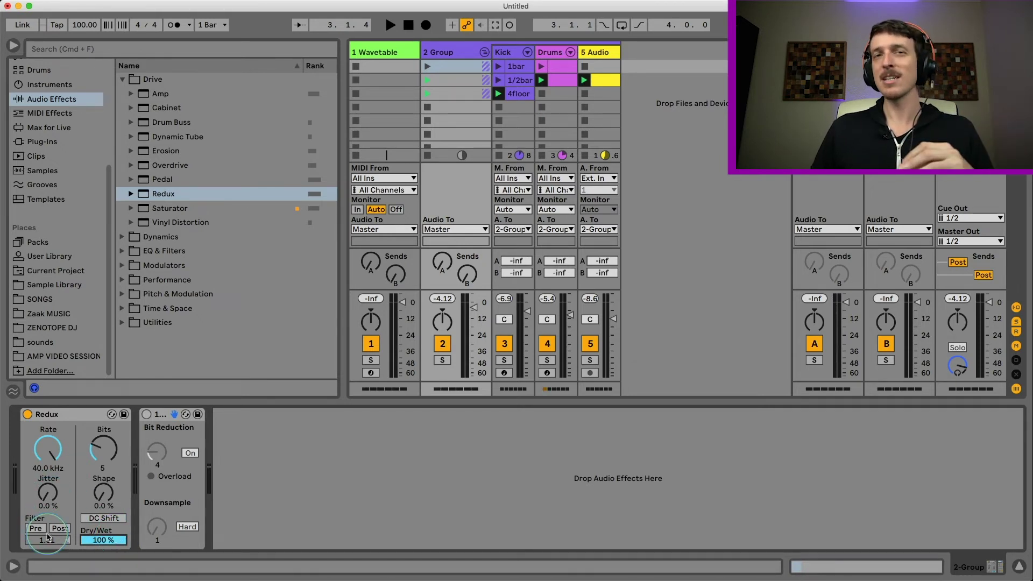
- Toggle Redux's Post filter and DC Shift on and back off, and select Redux and the second device in turn
left_click_drag(52, 451, 54, 454)
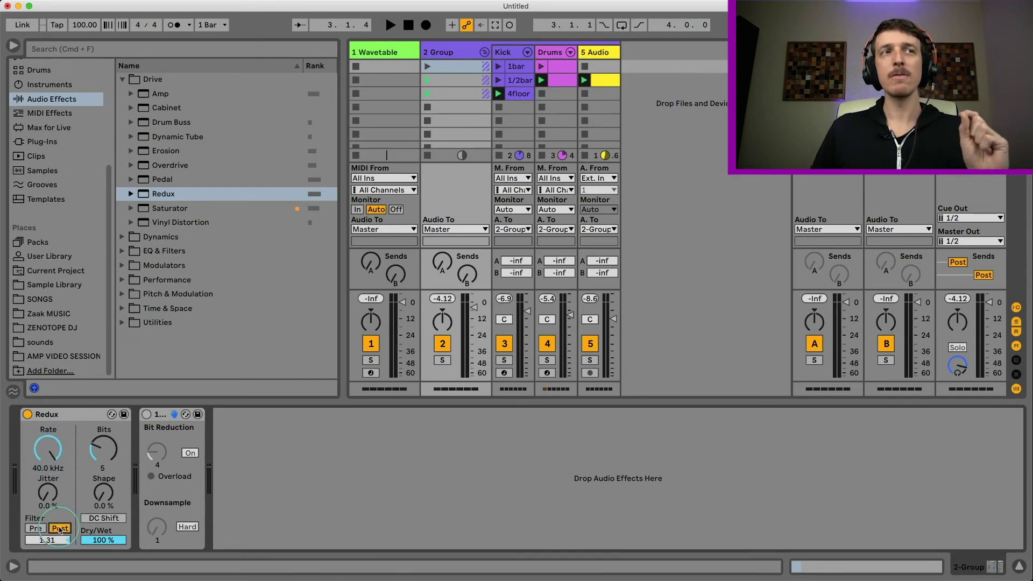
left_click(103, 517)
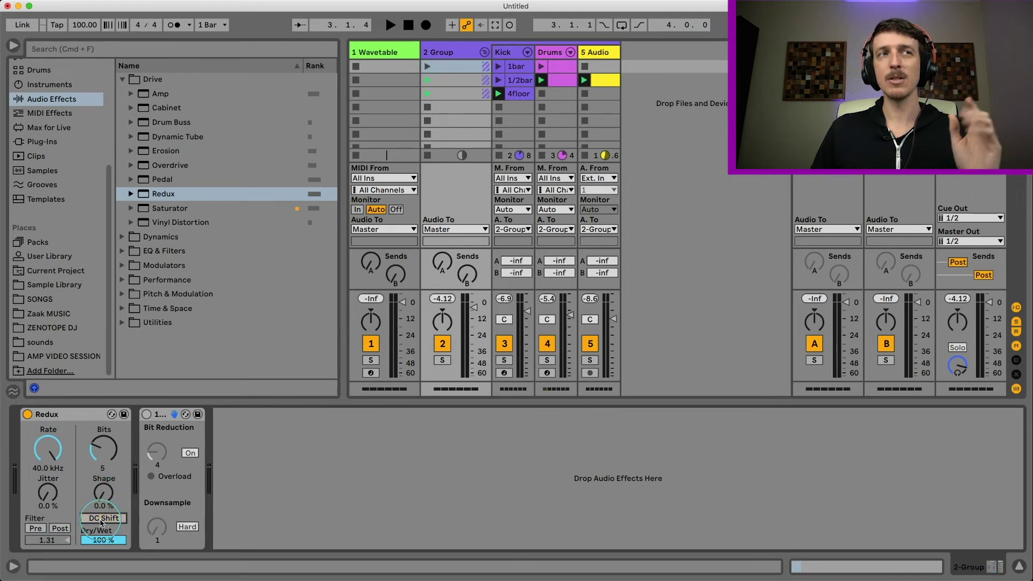
left_click(95, 518)
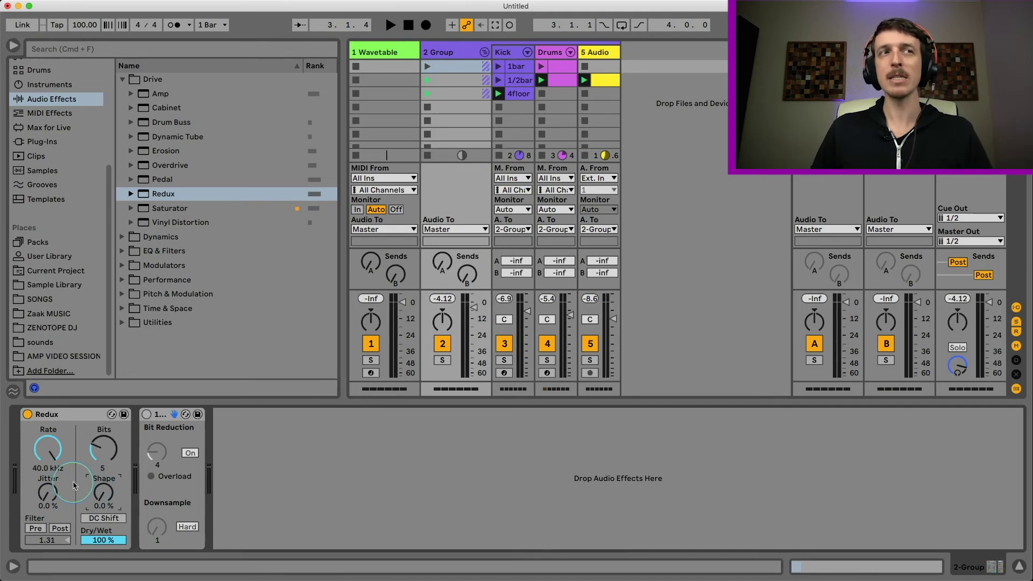
left_click(72, 437)
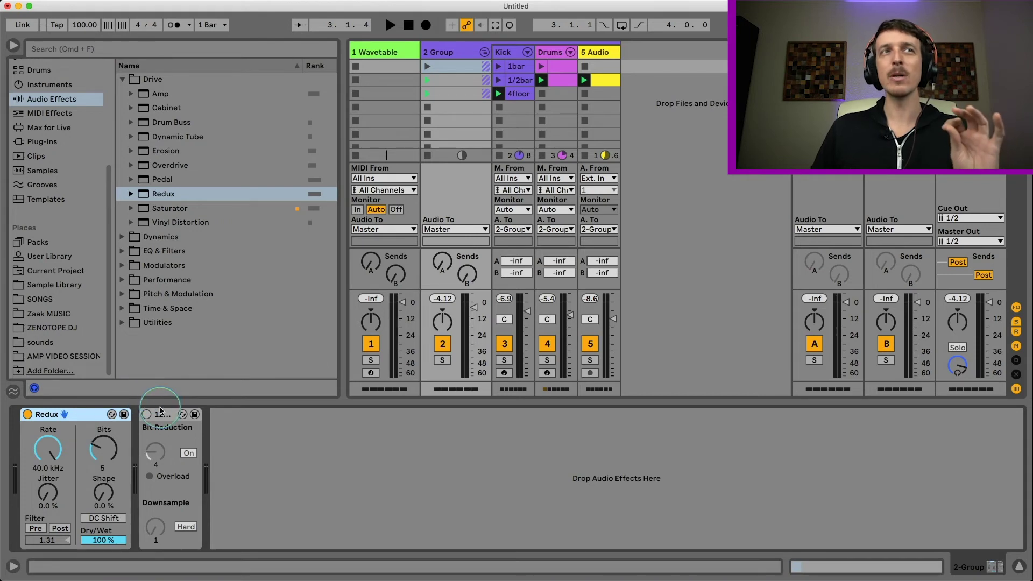
left_click(160, 414)
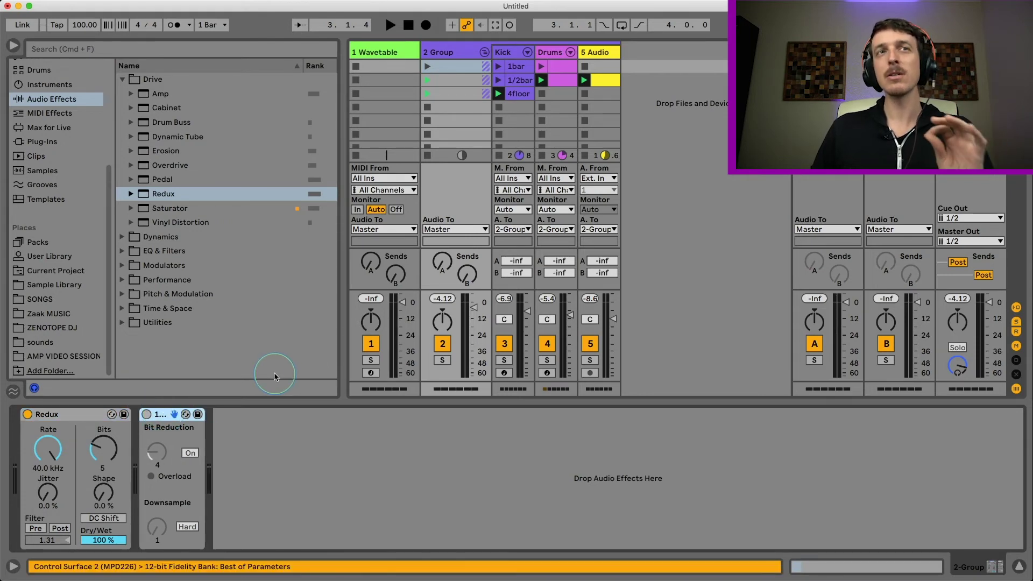
- Select the Wavetable track, arm it for recording, and switch on its Redux with the Rate control selected
left_click(385, 52)
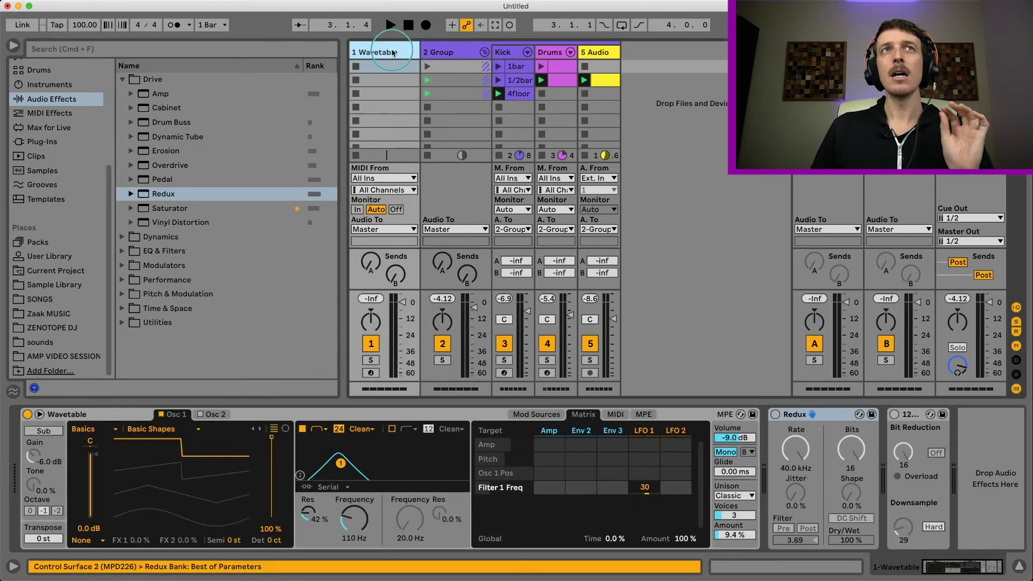
left_click(371, 374)
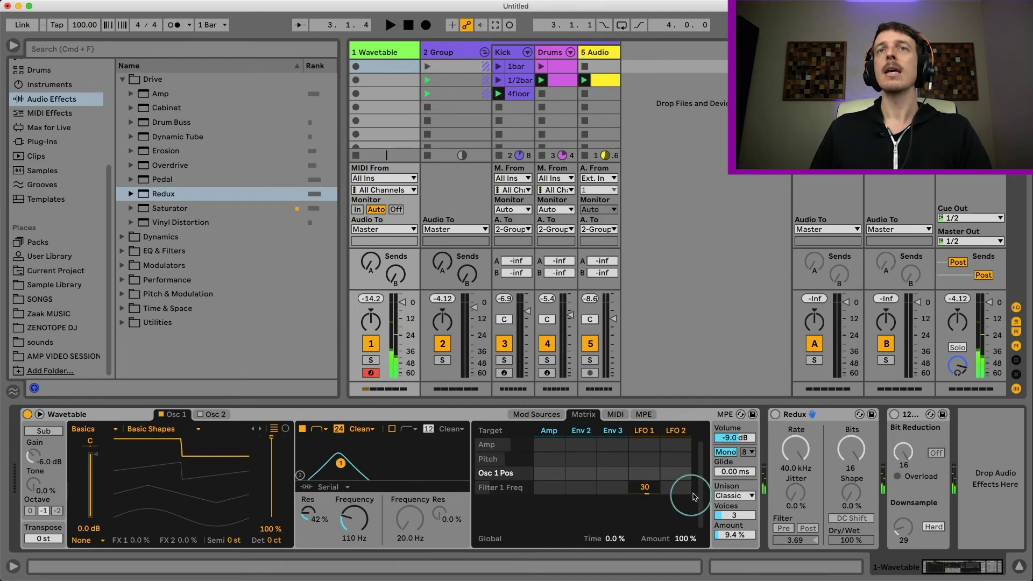
left_click(775, 414)
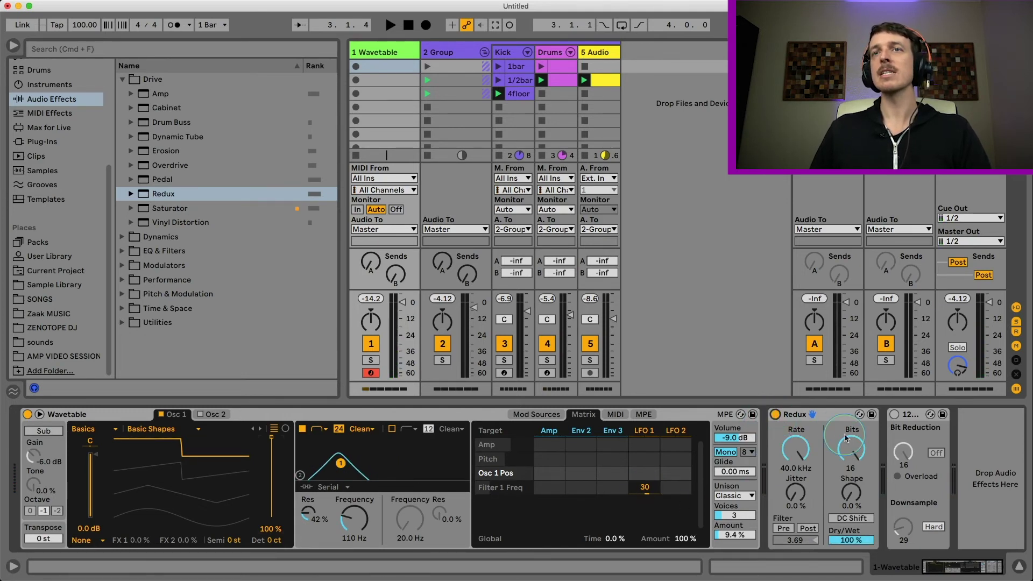
left_click(903, 415)
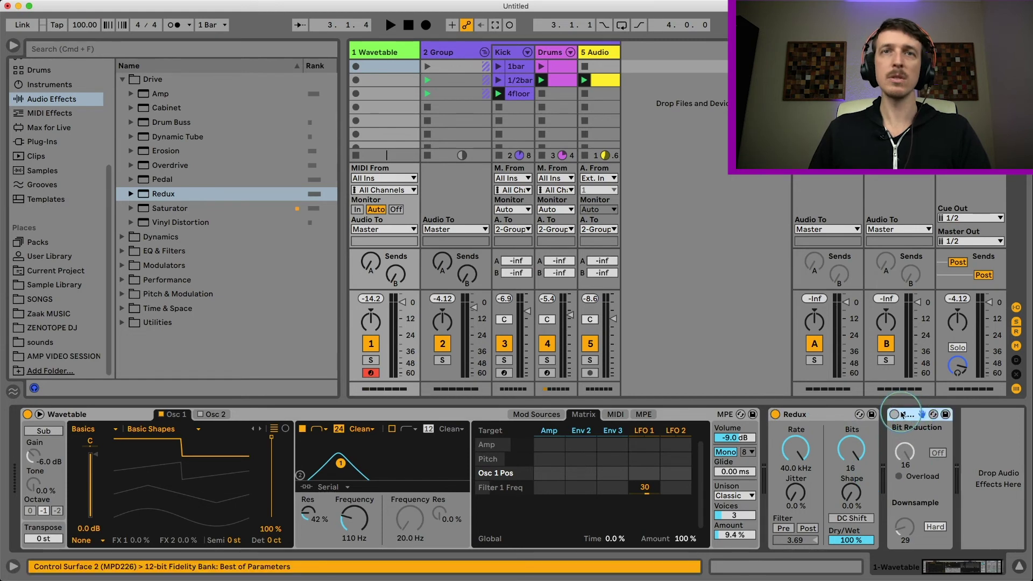
left_click(795, 450)
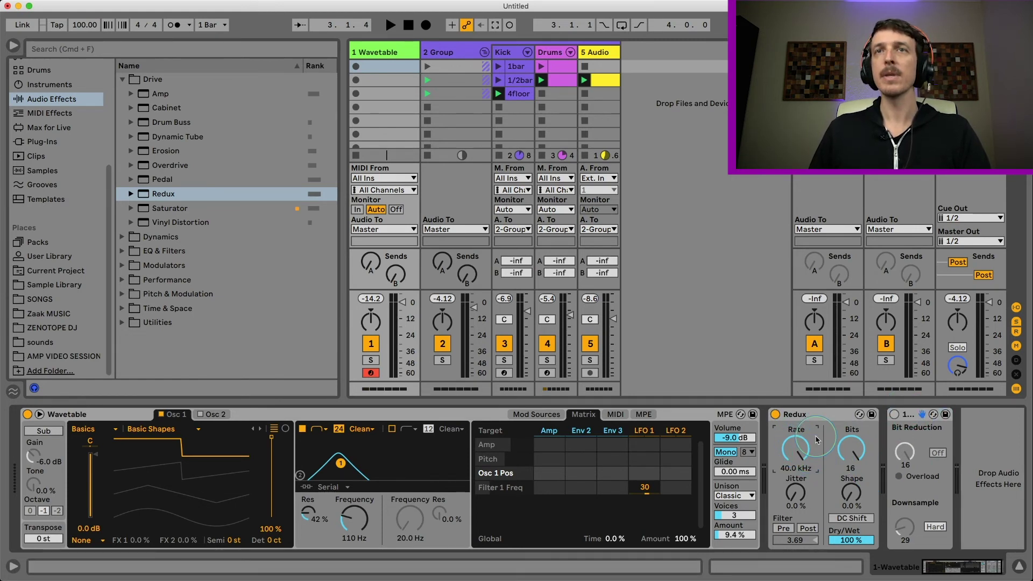
- Switch Redux off and the second device on, and select its Downsample control to audition the synth through it
left_click(776, 415)
left_click(894, 415)
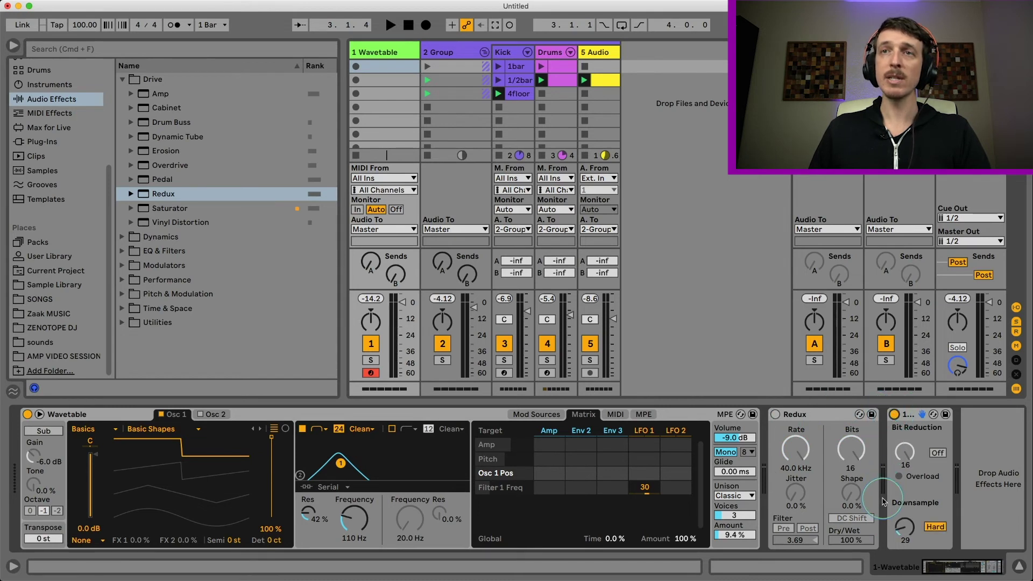
left_click(906, 528)
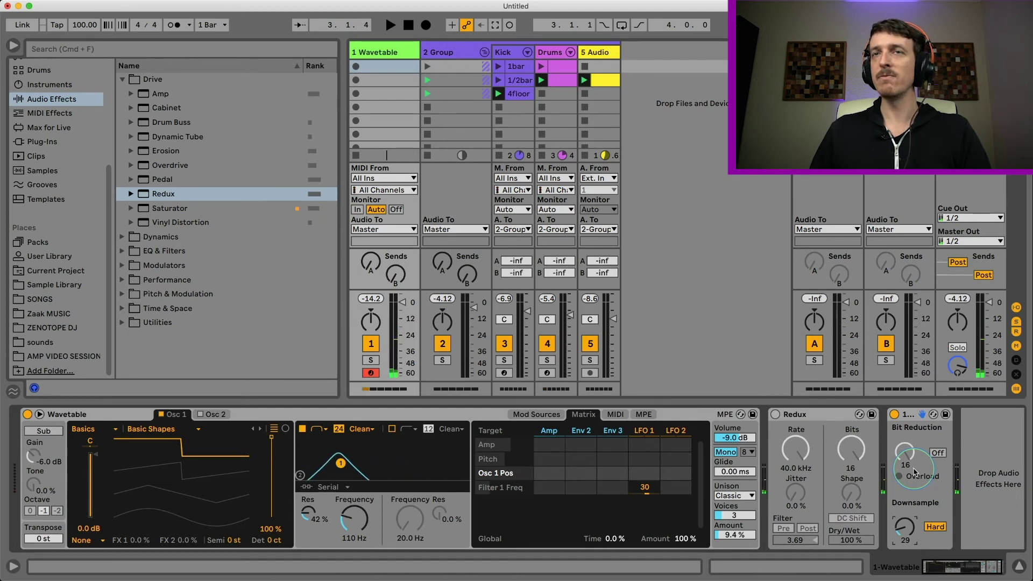
- Switch the second device off and Redux back on, and lower the Redux Rate to 1.98 kHz while playing the synth
left_click(895, 414)
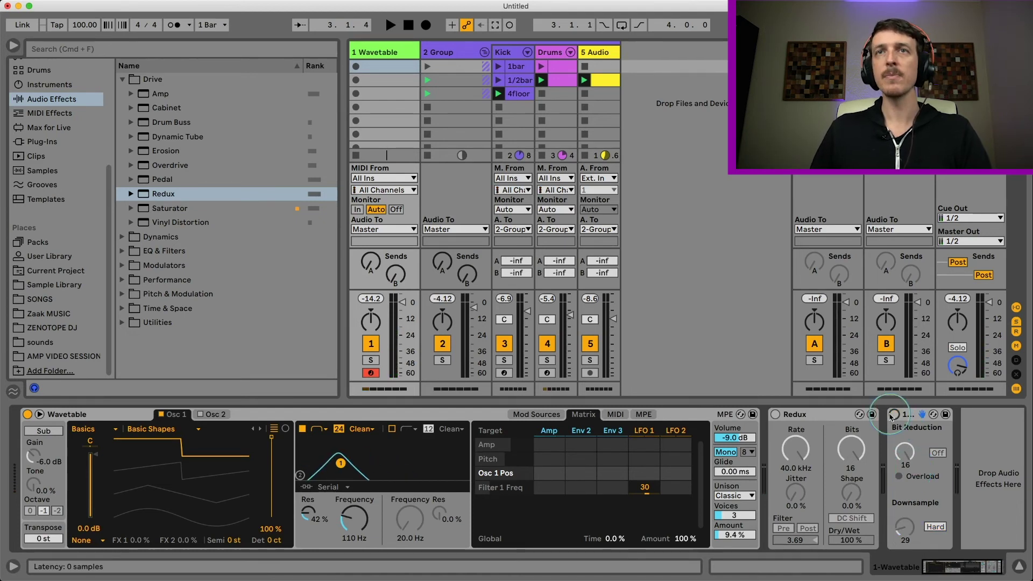
left_click(776, 415)
left_click(807, 454)
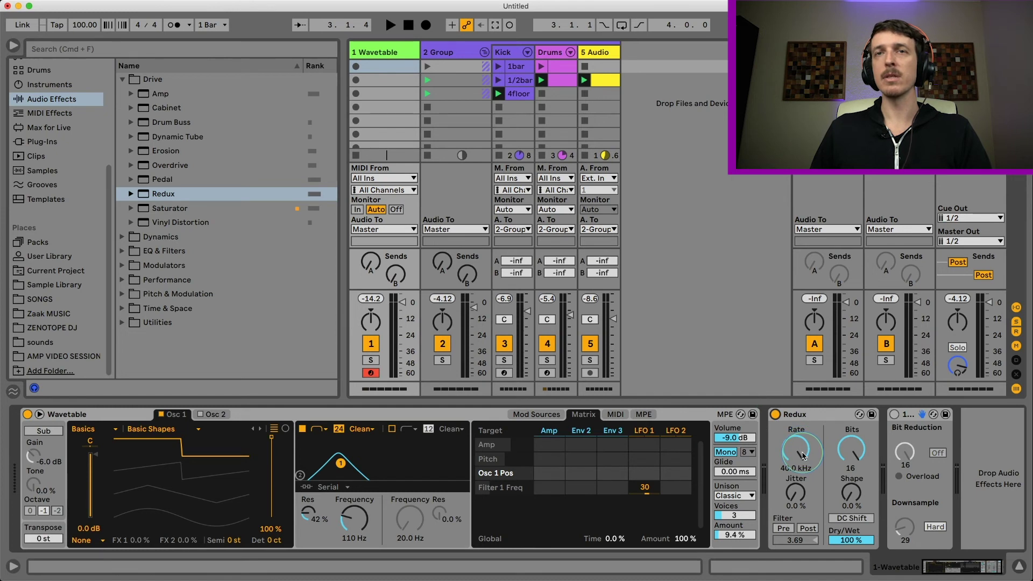
left_click_drag(803, 456, 803, 482)
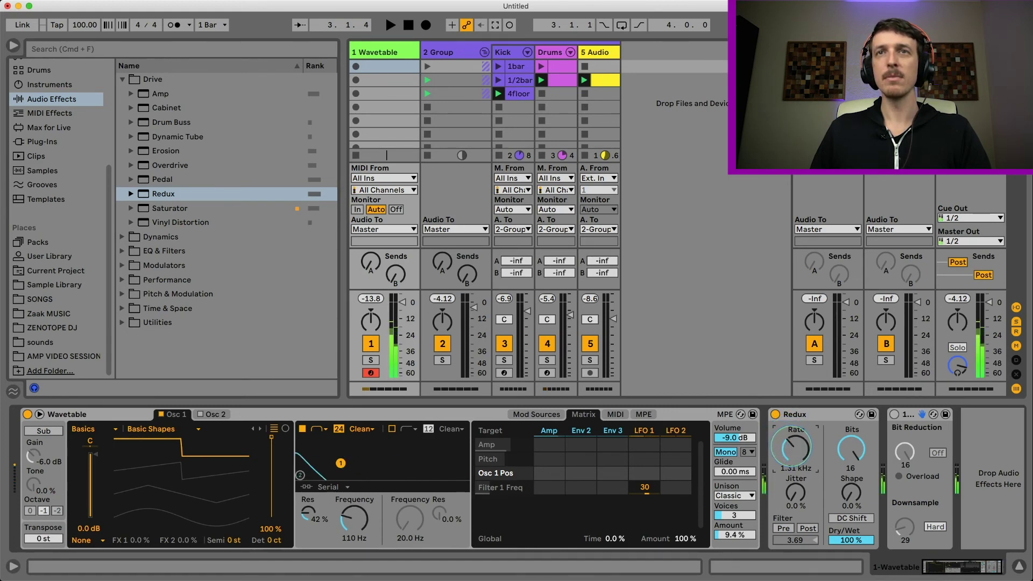
mouse_move(792, 450)
left_mouse_down()
mouse_move(791, 438)
mouse_move(791, 448)
left_mouse_up()
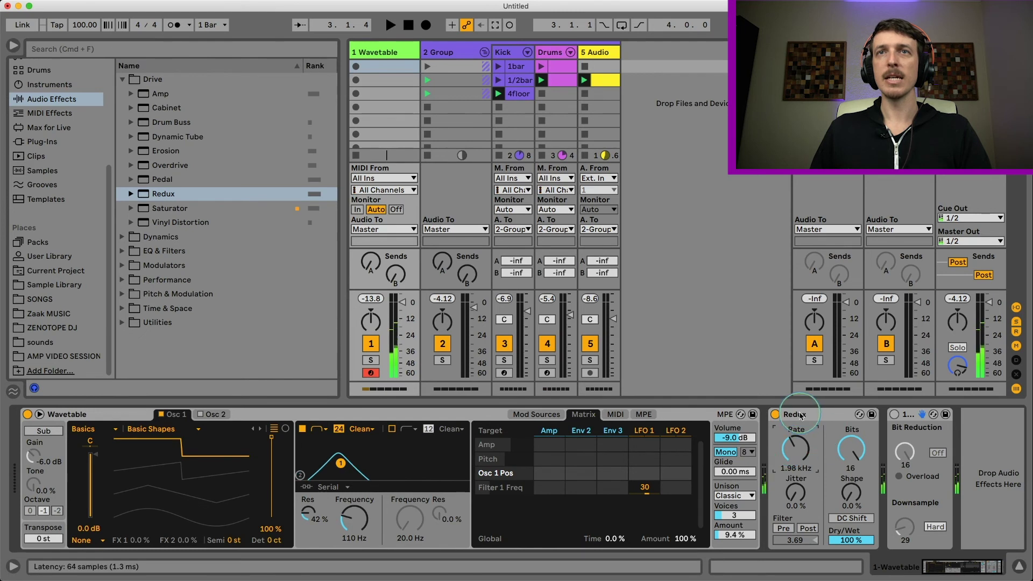
- Toggle Redux off and back on for comparison, and set its Dry/Wet to 87%
left_click(776, 415)
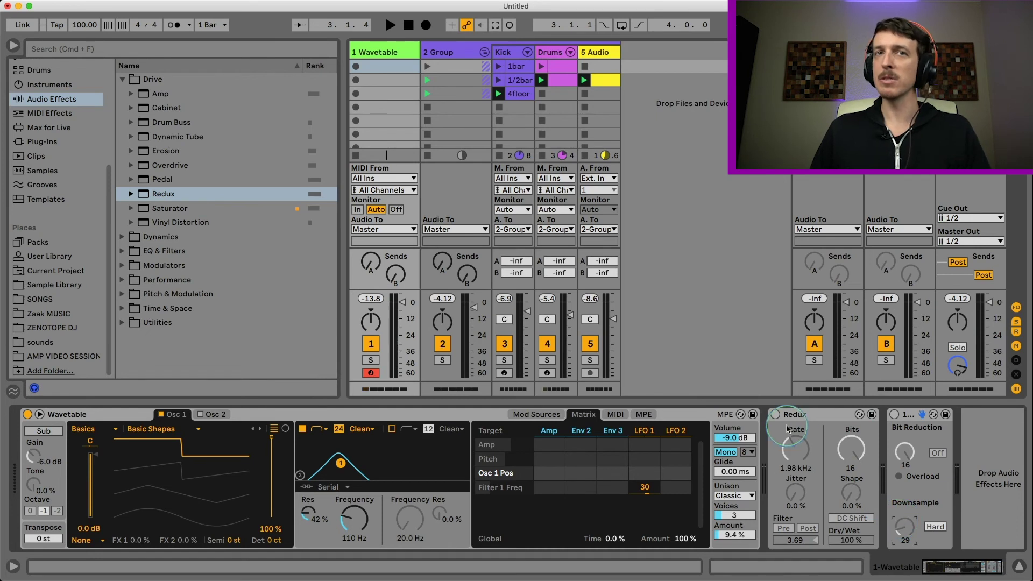
left_click(775, 414)
left_click(803, 416)
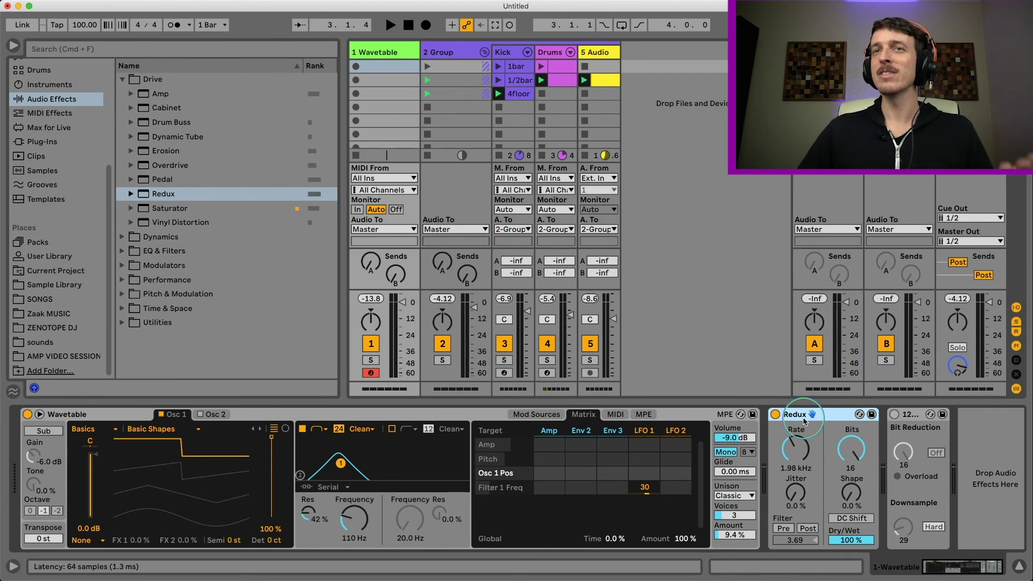
left_click_drag(856, 541, 860, 546)
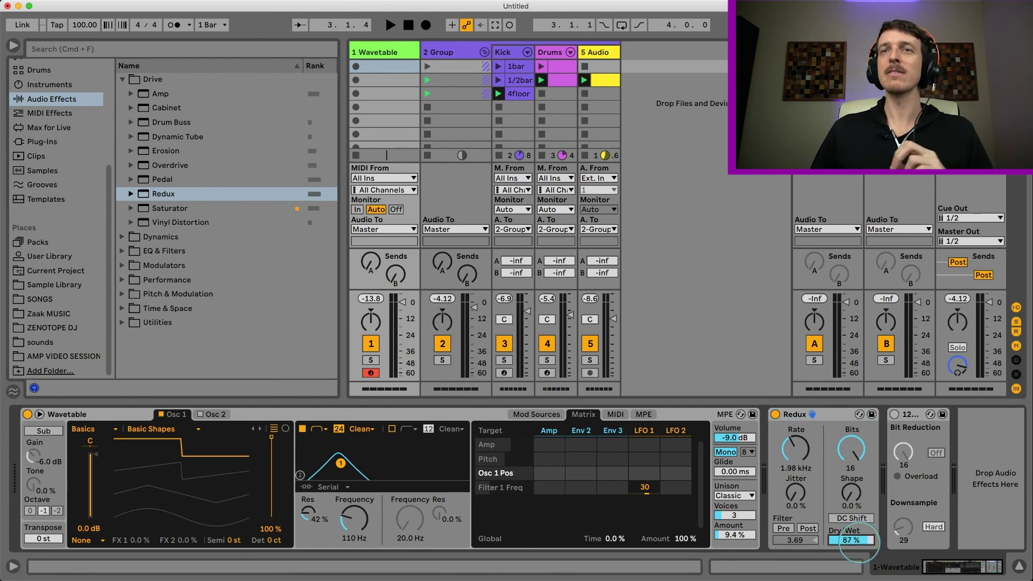